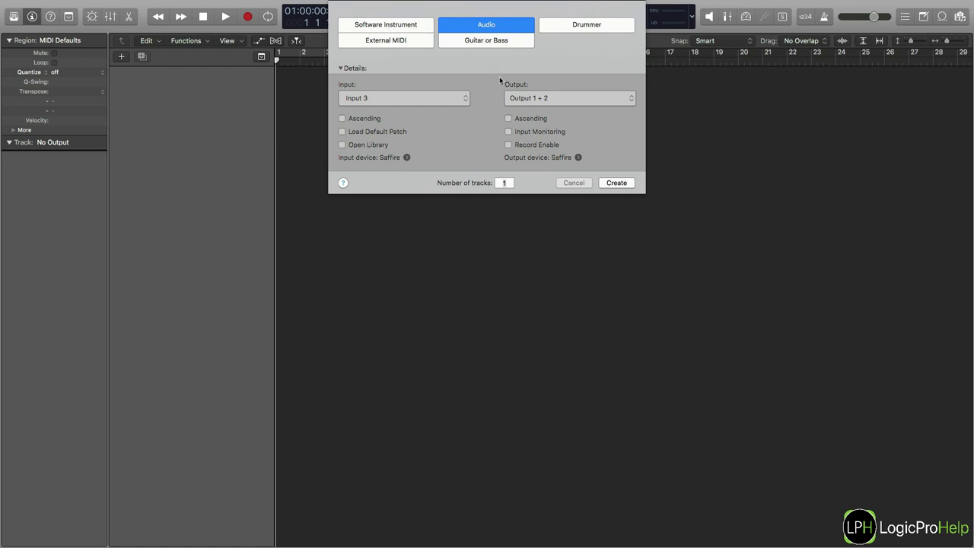
# Collapse the new-track details and try the Software Instrument, Audio and Drummer track types, ending on Software Instrument
pyautogui.click(341, 68)
pyautogui.click(340, 69)
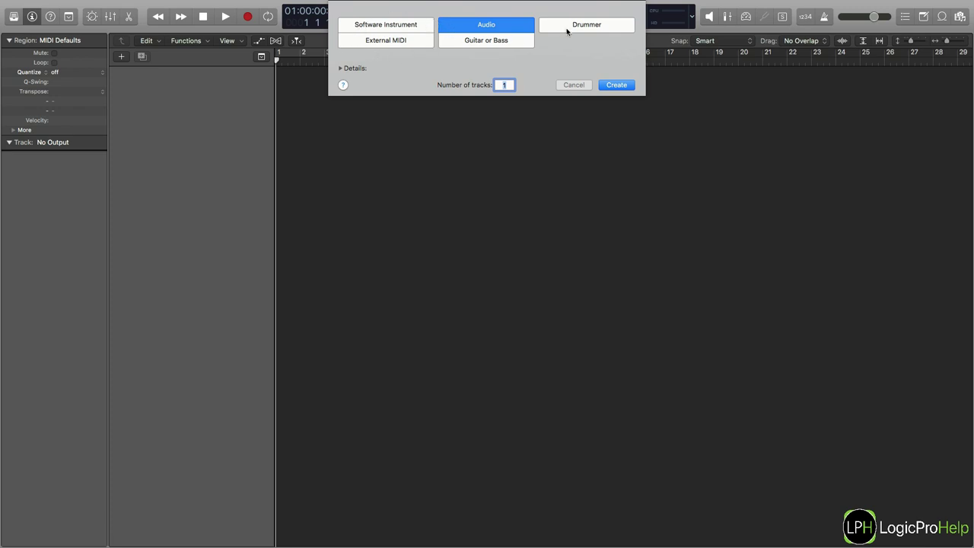
pyautogui.click(350, 25)
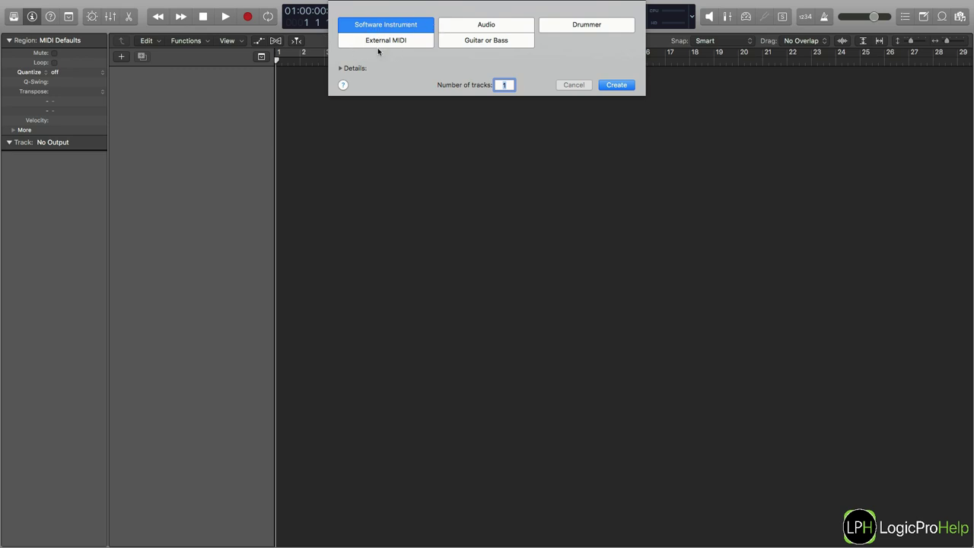
pyautogui.click(489, 26)
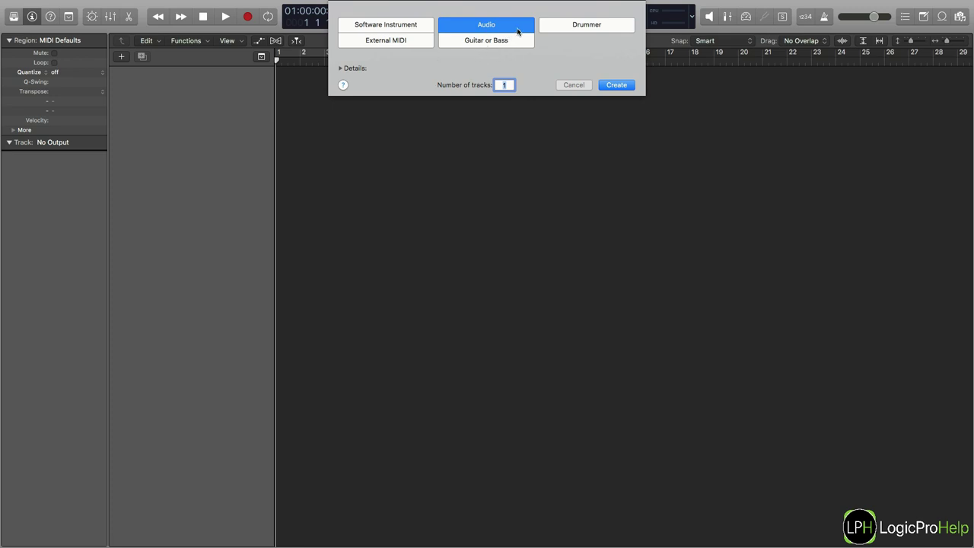
pyautogui.click(584, 26)
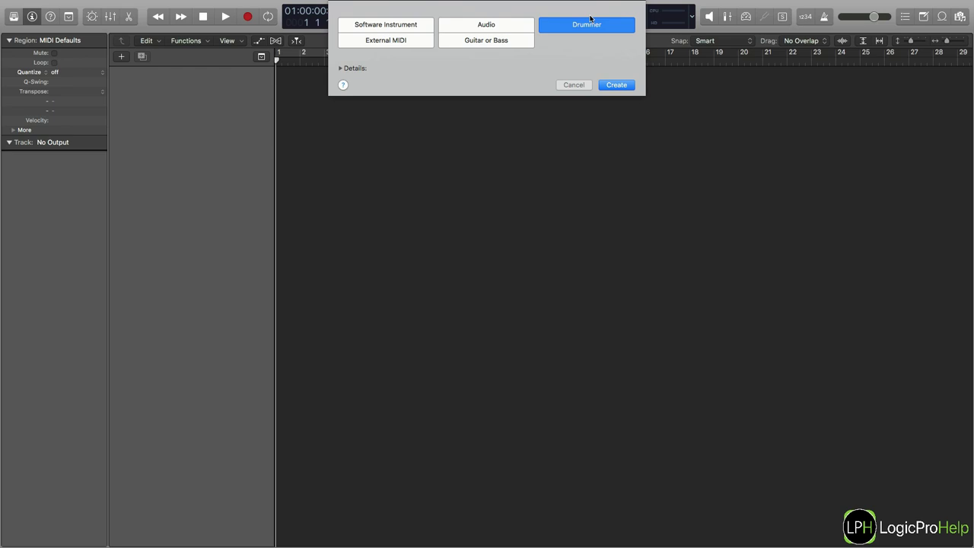
pyautogui.click(414, 26)
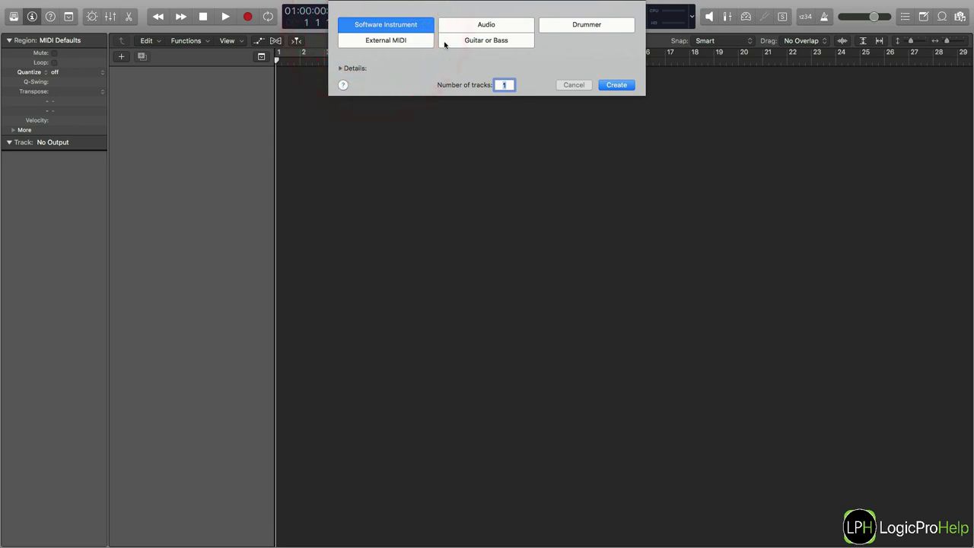
# Expand the software instrument track's details and review the available instruments, keeping Empty Channel Strip
pyautogui.click(516, 85)
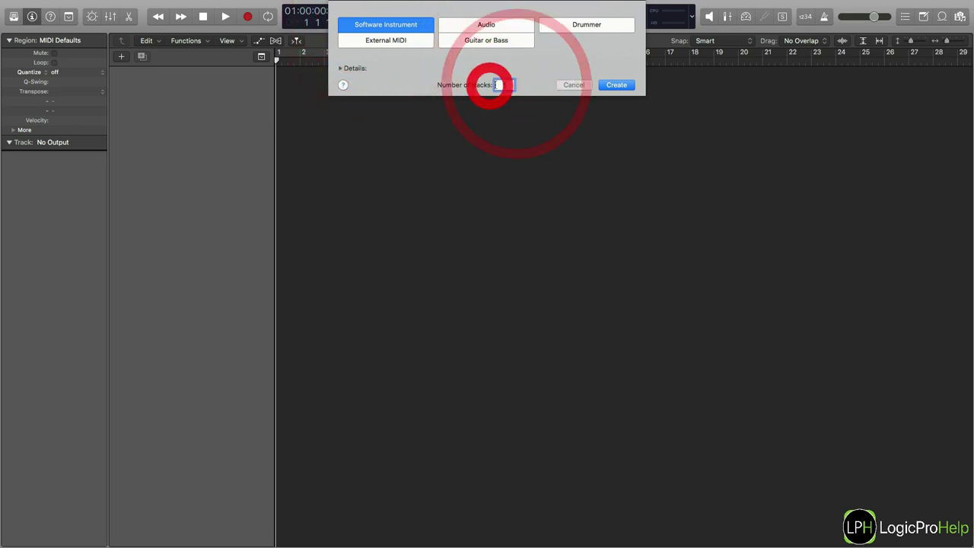
pyautogui.doubleClick(502, 85)
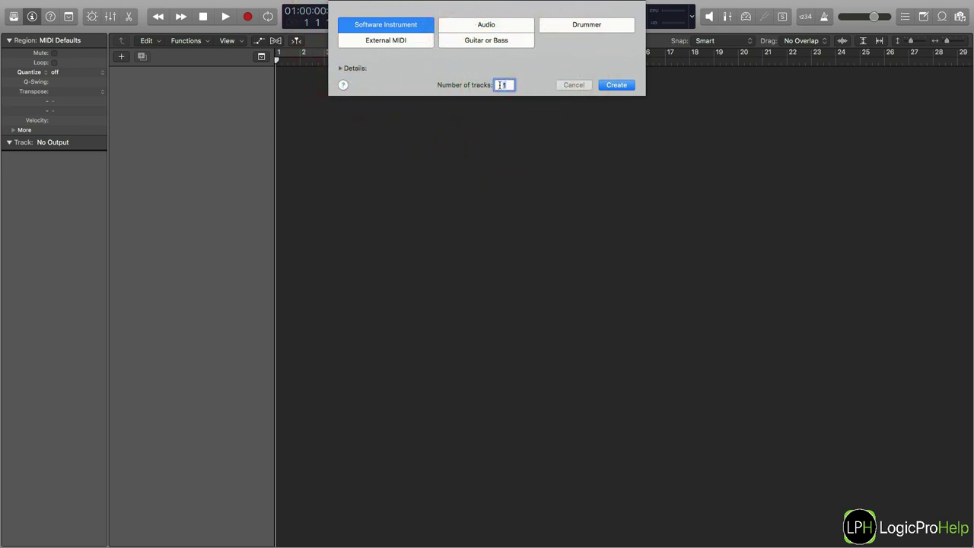
pyautogui.click(340, 68)
pyautogui.click(379, 26)
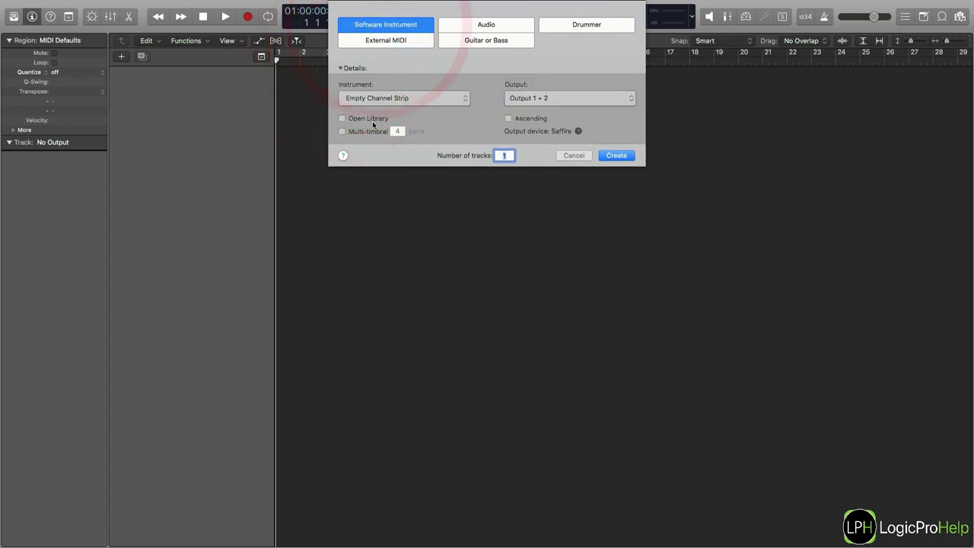
pyautogui.click(375, 98)
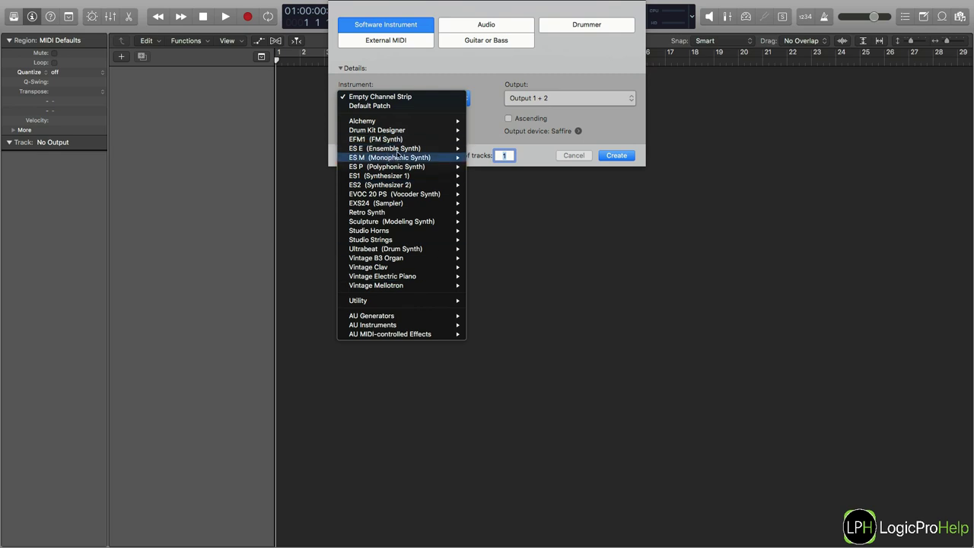
pyautogui.click(411, 70)
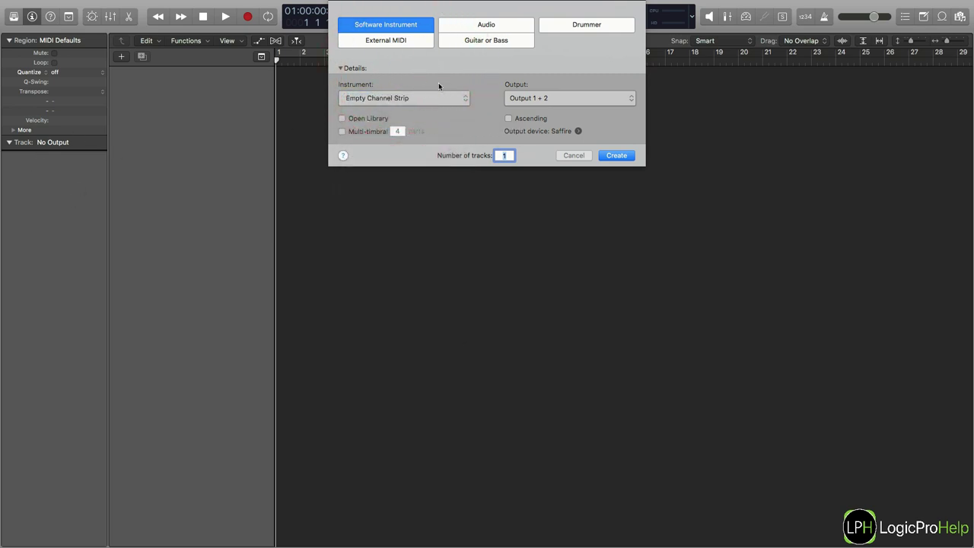
pyautogui.click(414, 98)
pyautogui.click(424, 73)
# Create one software instrument track with an empty channel strip, routed to Output 1 + 2, with Open Library off
pyautogui.click(342, 119)
pyautogui.click(504, 156)
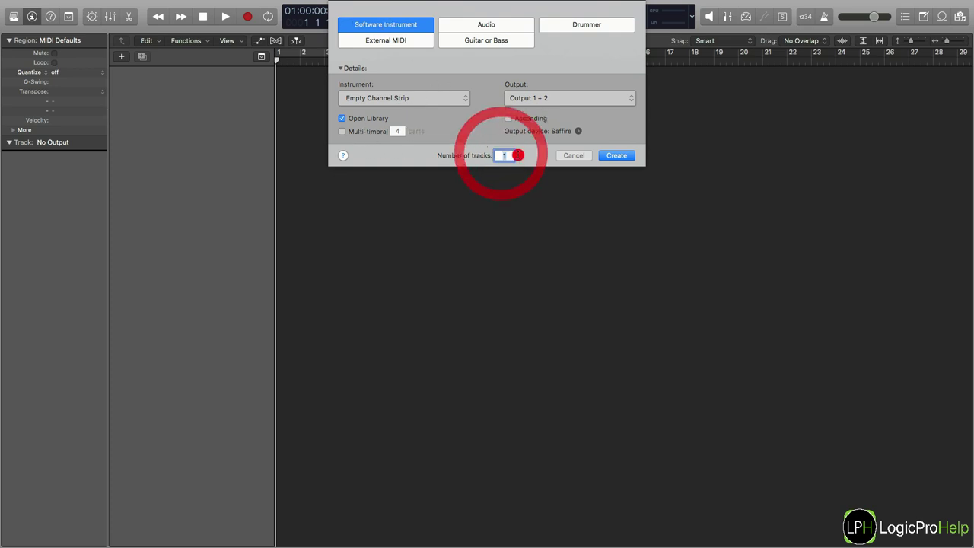
pyautogui.doubleClick(504, 156)
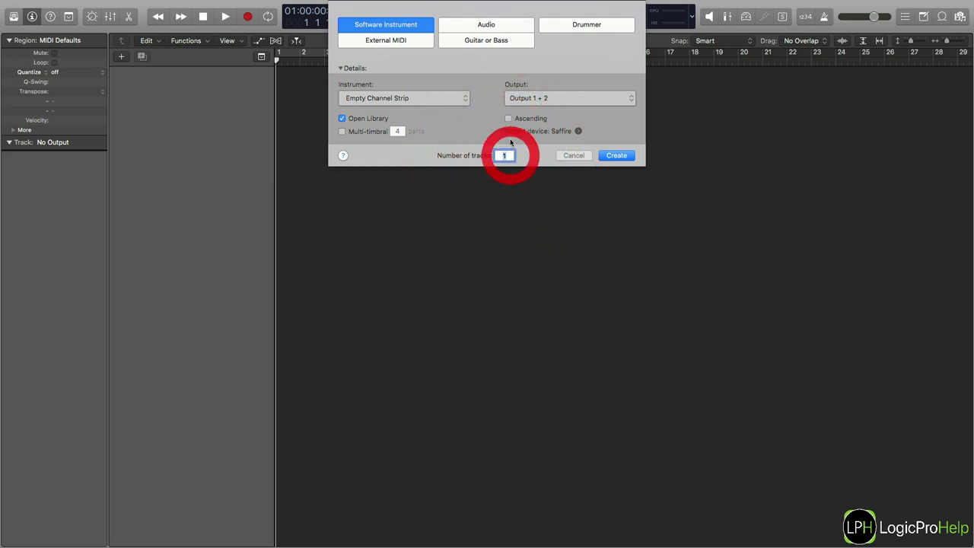
pyautogui.click(528, 98)
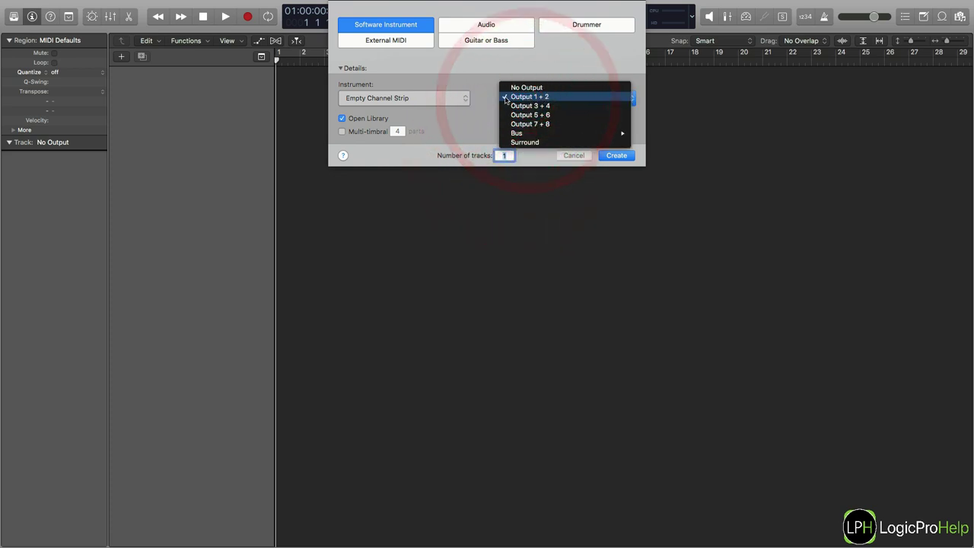
pyautogui.click(531, 99)
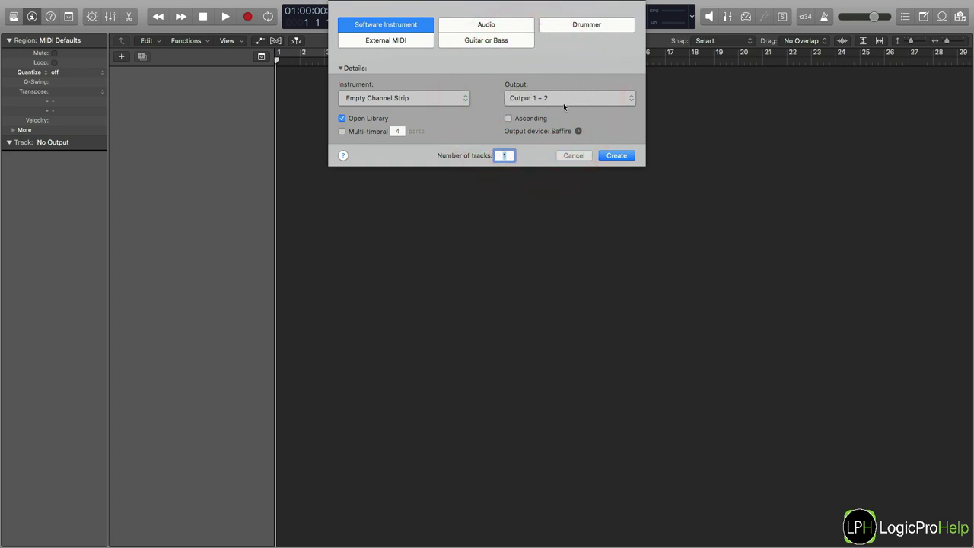
pyautogui.click(339, 118)
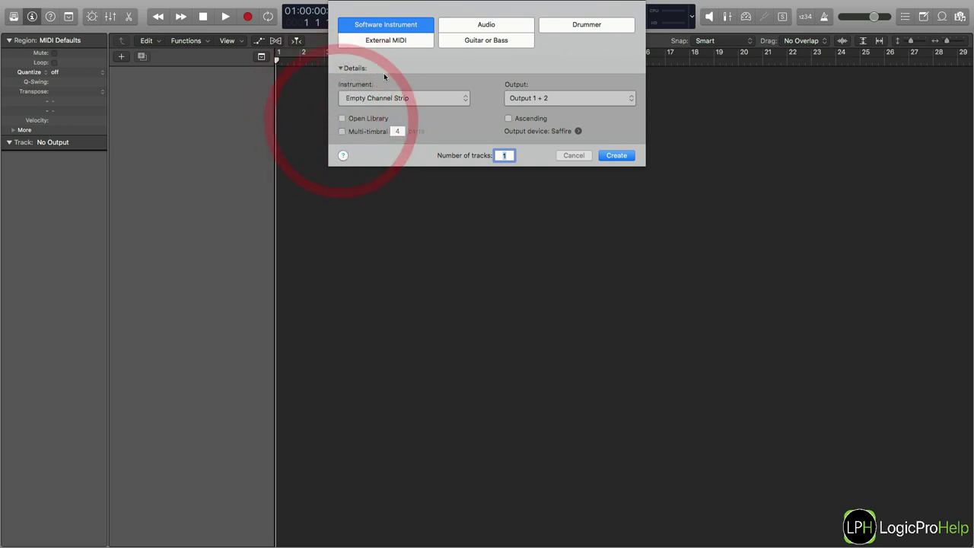
pyautogui.click(616, 156)
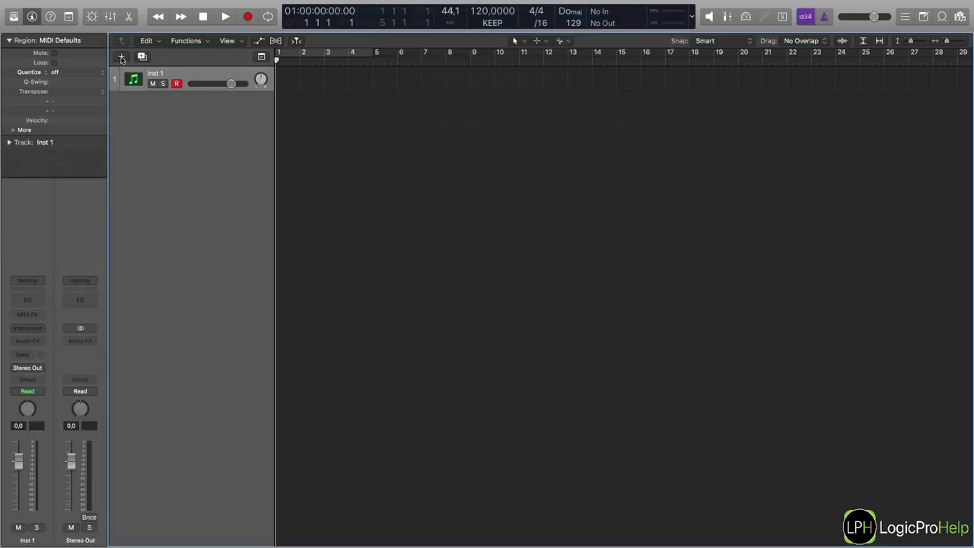
# Start adding a new Audio track and review its mono, stereo, bus and surround input sources, keeping Input 3
pyautogui.click(121, 57)
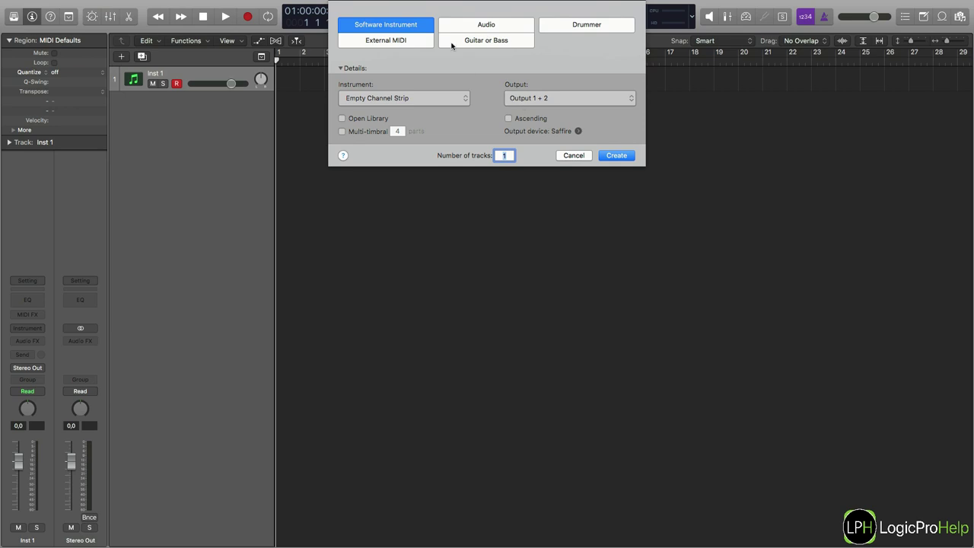
pyautogui.click(505, 28)
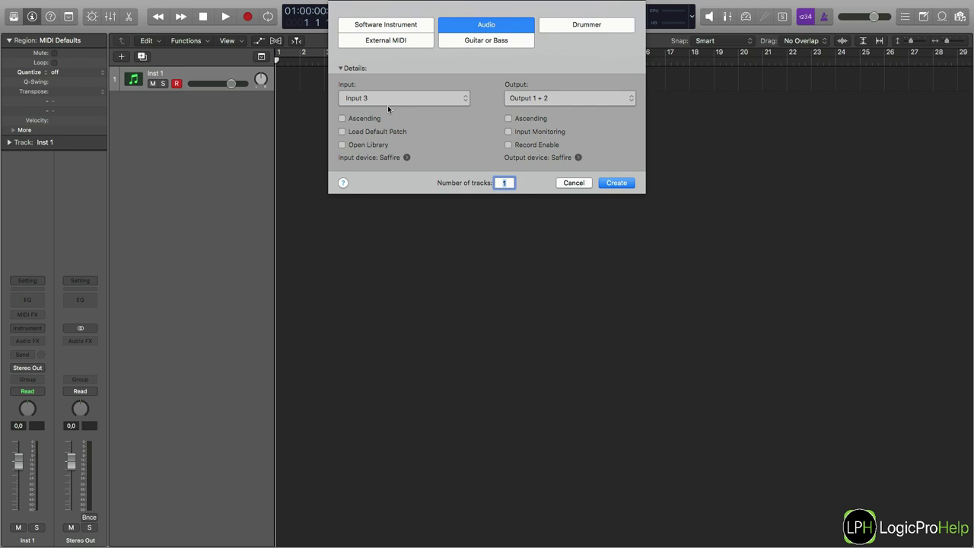
pyautogui.click(370, 99)
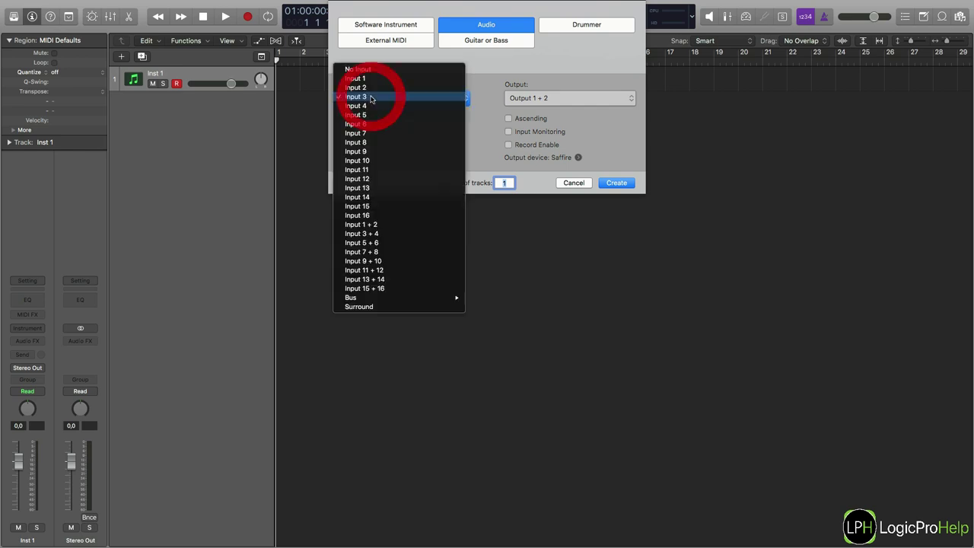
pyautogui.click(503, 102)
pyautogui.click(355, 99)
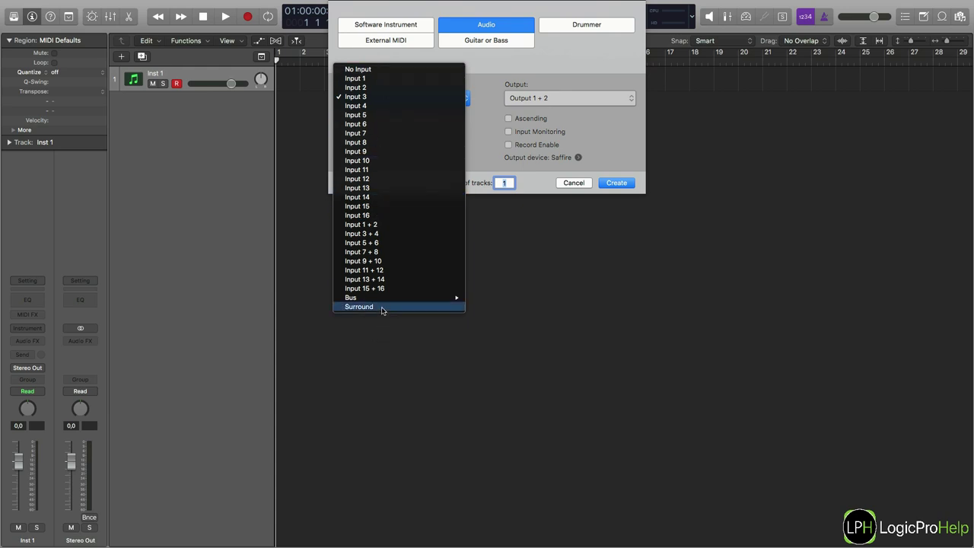
pyautogui.moveTo(375, 298)
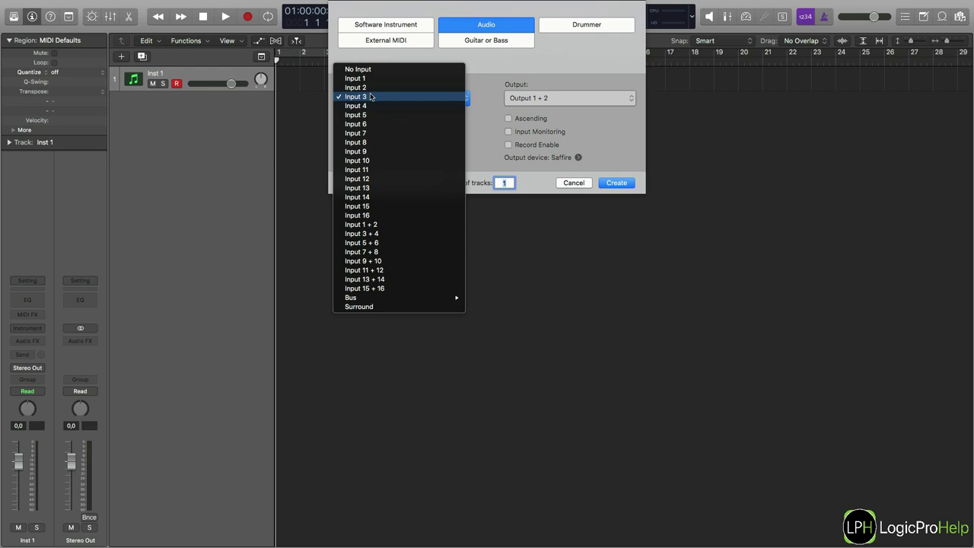
pyautogui.click(369, 98)
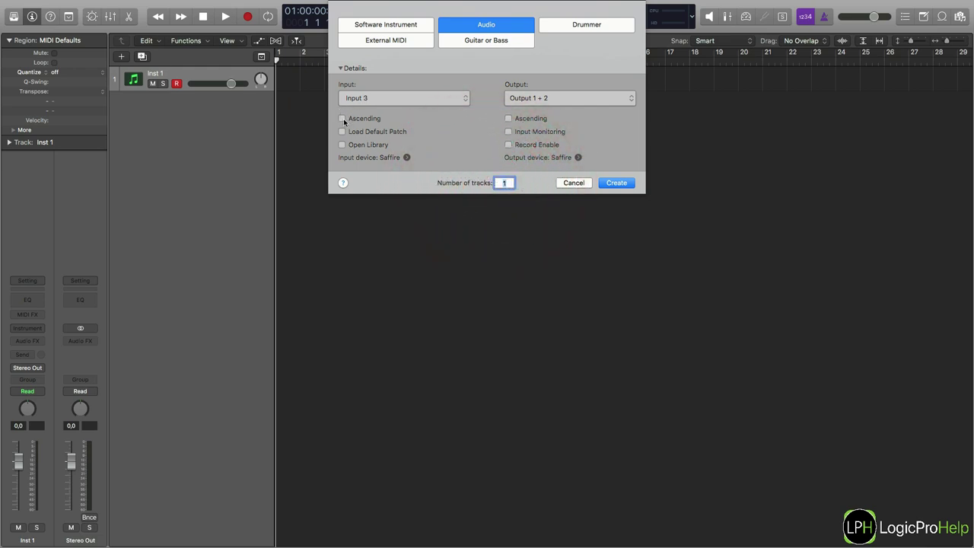
pyautogui.click(366, 98)
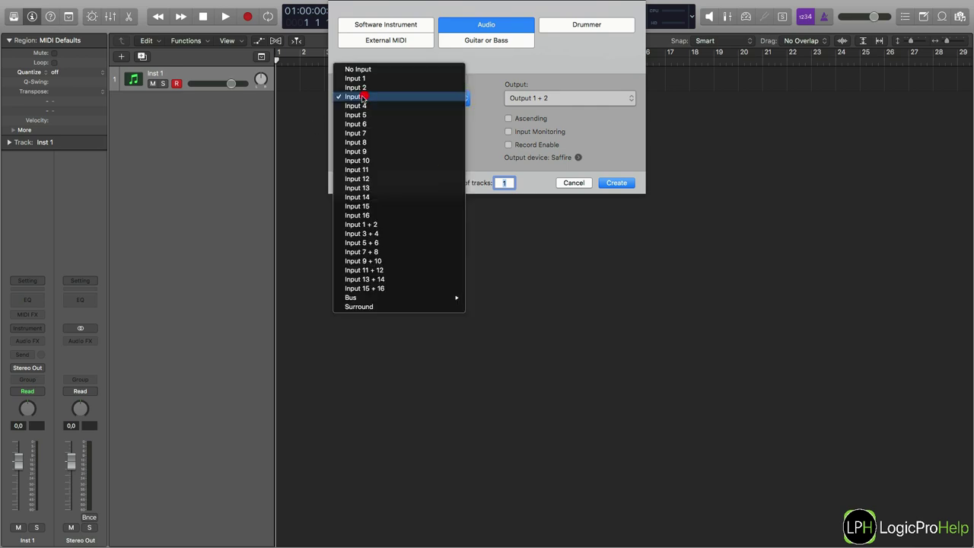
pyautogui.click(366, 98)
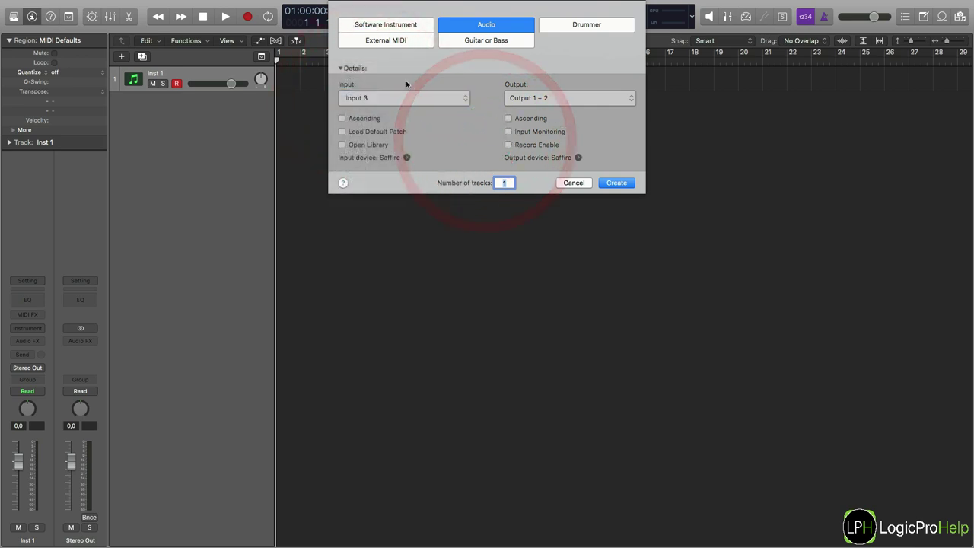
pyautogui.click(377, 97)
pyautogui.click(373, 98)
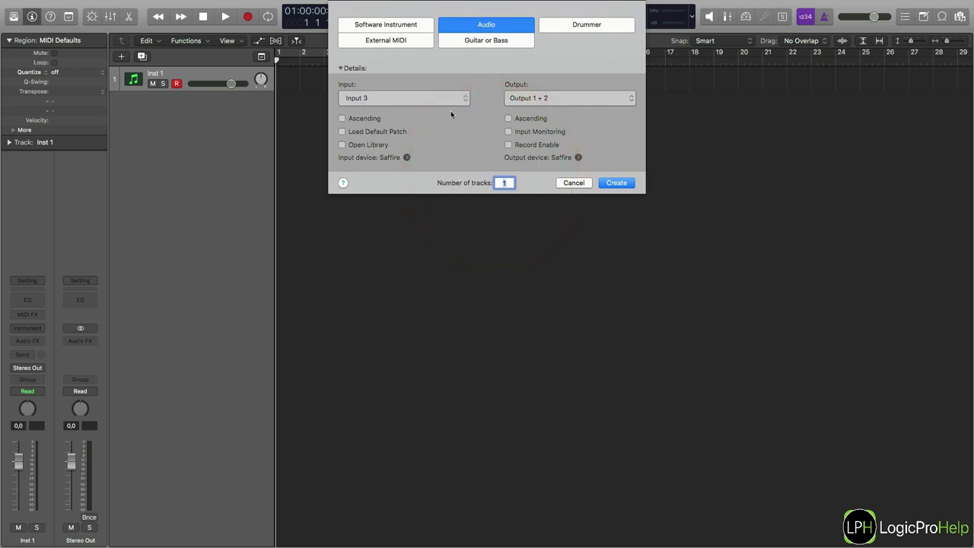
pyautogui.click(424, 97)
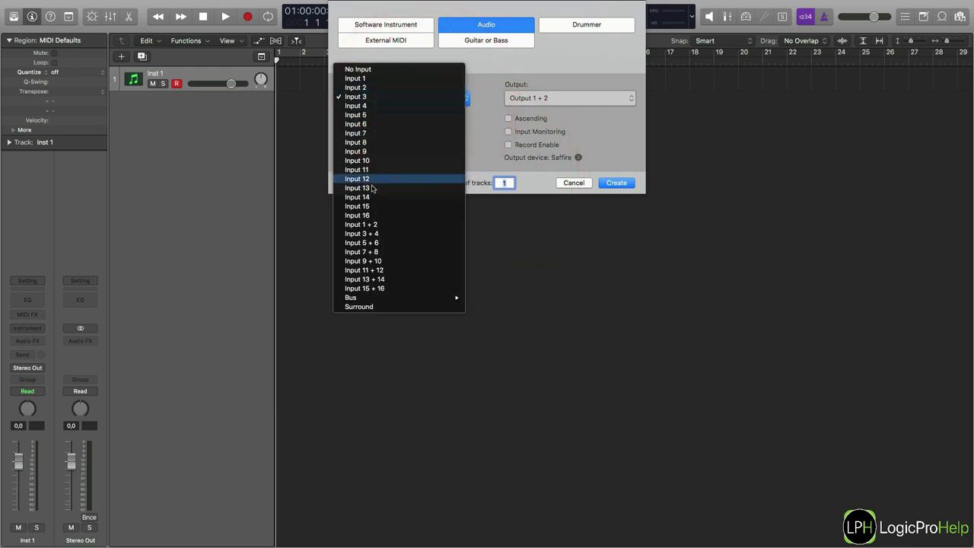
pyautogui.click(475, 127)
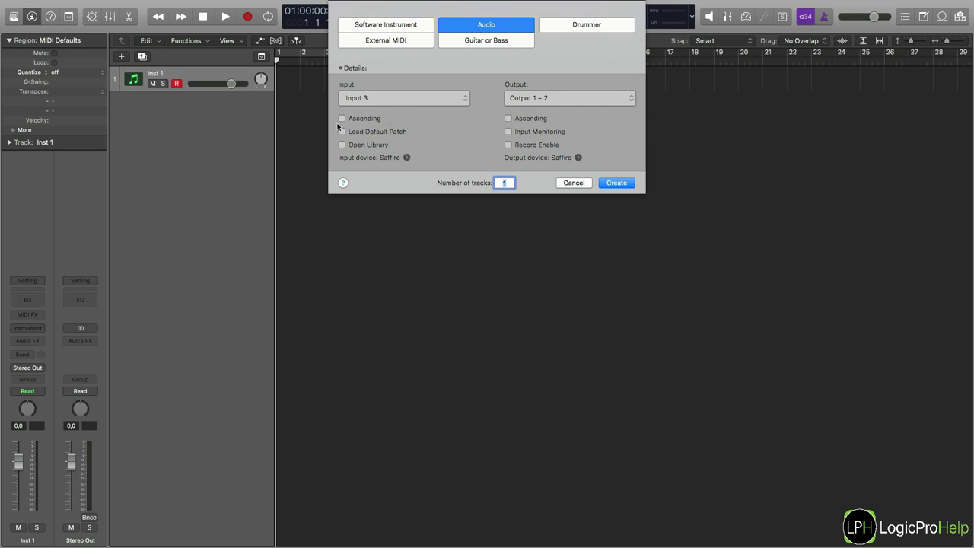
# Configure 10 audio tracks with ascending inputs starting from Input 1
pyautogui.click(503, 183)
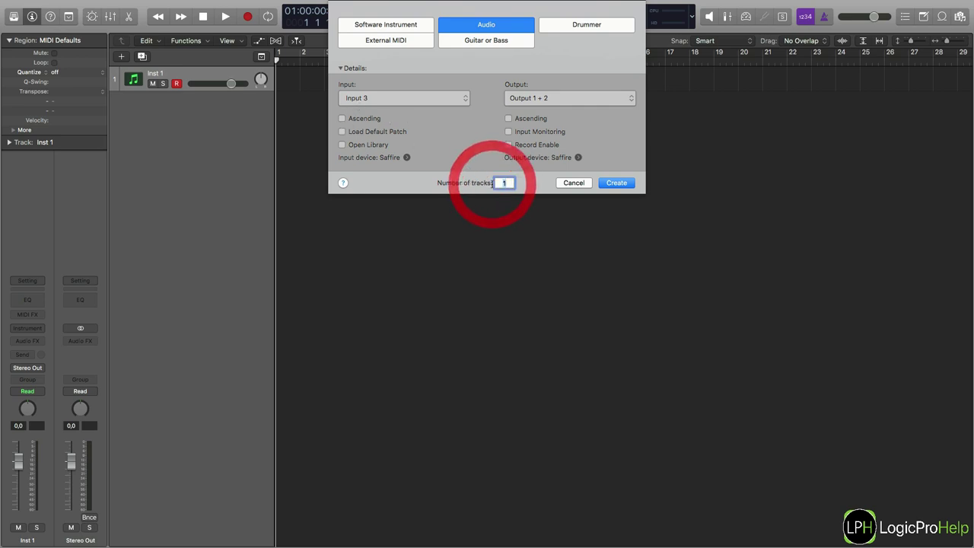
pyautogui.write('10')
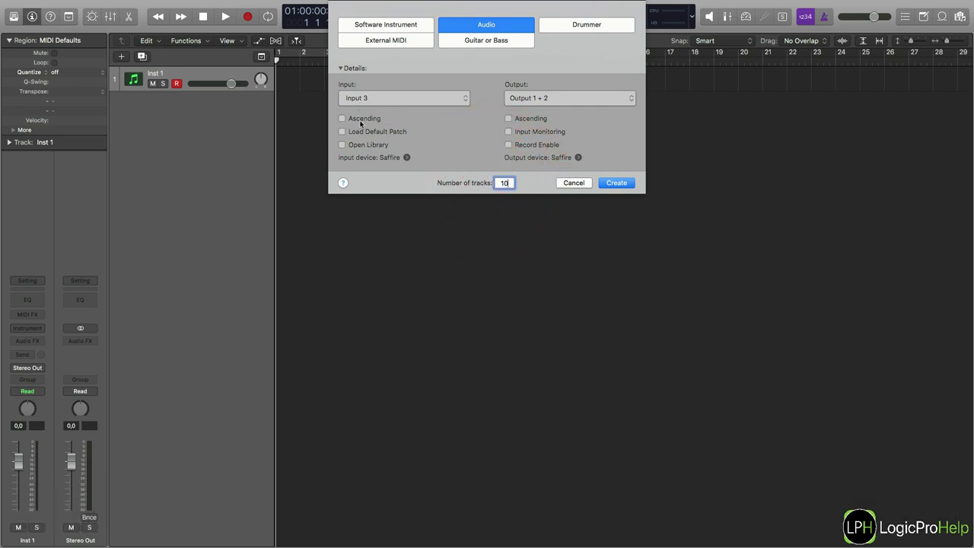
pyautogui.click(342, 119)
pyautogui.click(375, 100)
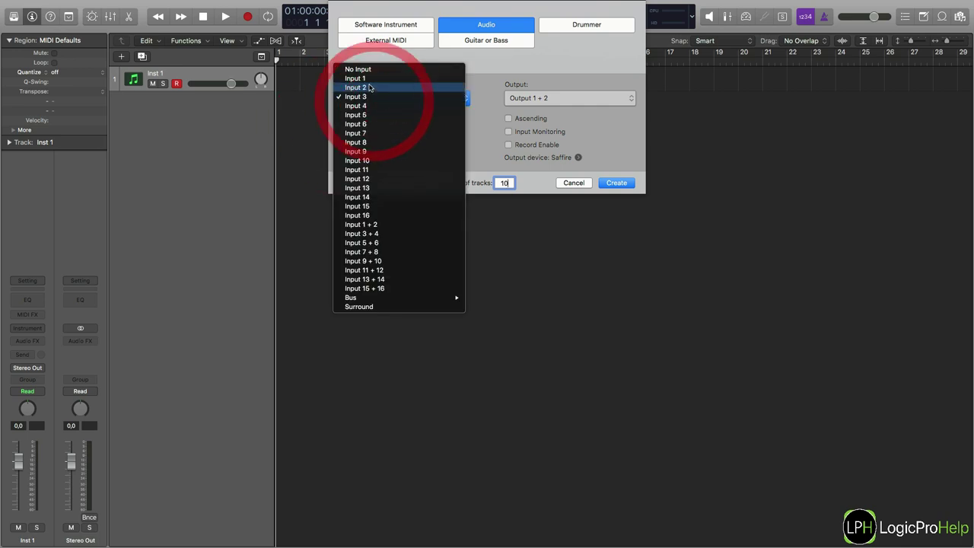
pyautogui.click(371, 80)
pyautogui.click(363, 98)
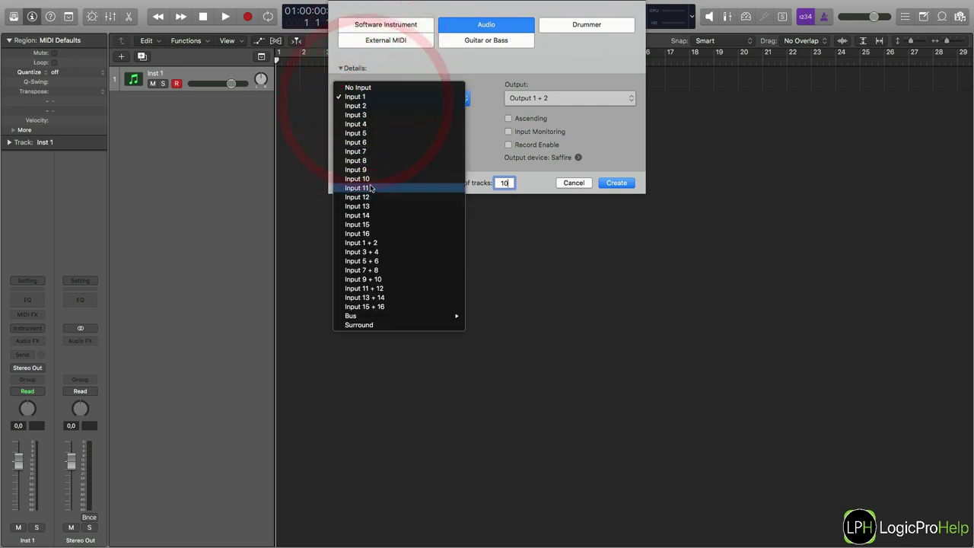
pyautogui.click(480, 123)
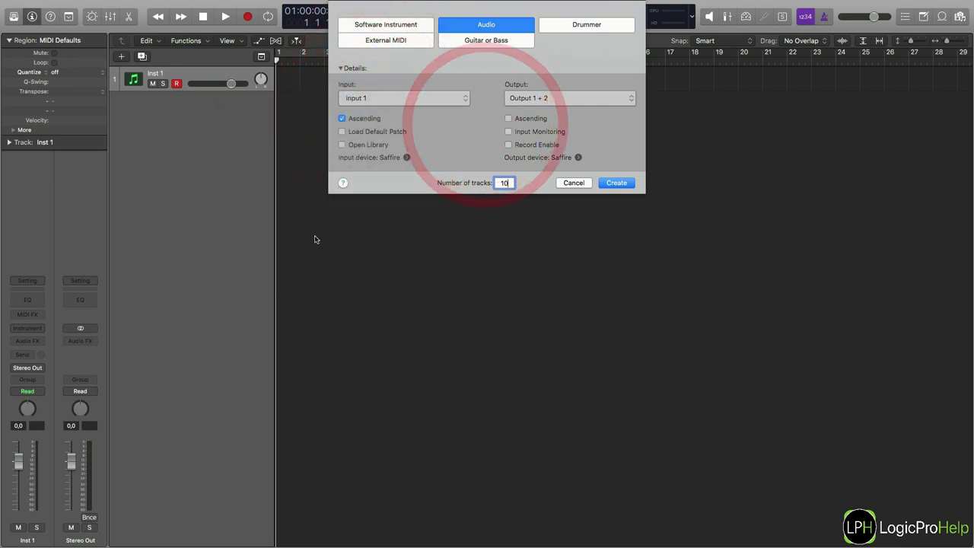
# Turn off ascending inputs for the new Audio track, set its input to Input 3, and reduce the number of tracks to 1
pyautogui.click(342, 119)
pyautogui.click(354, 98)
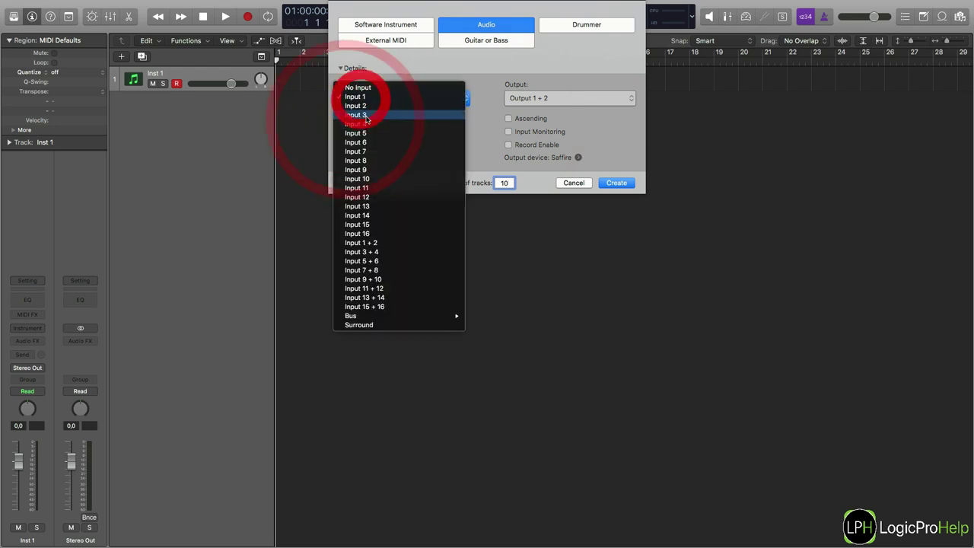
pyautogui.click(366, 119)
pyautogui.click(446, 143)
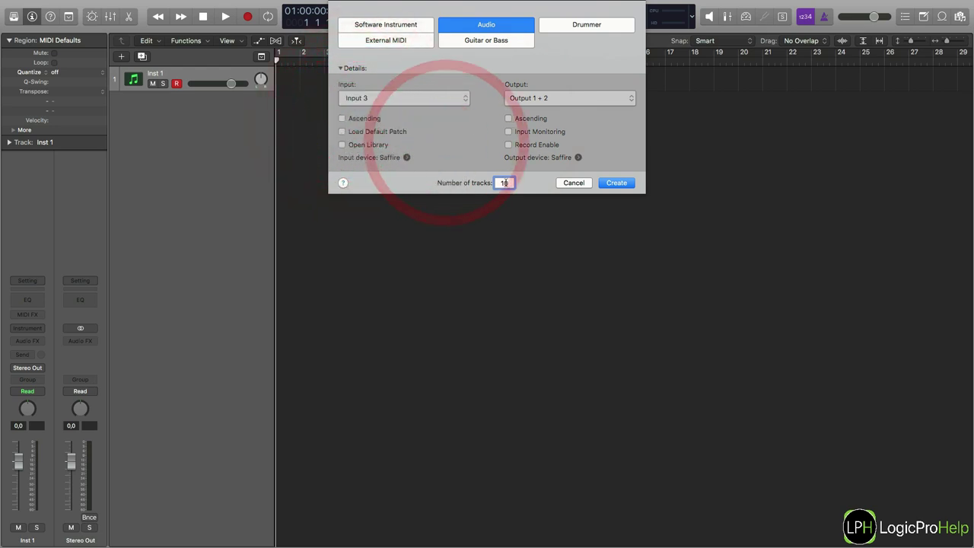
pyautogui.moveTo(506, 184); pyautogui.dragTo(510, 202)
pyautogui.press('BackSpace')
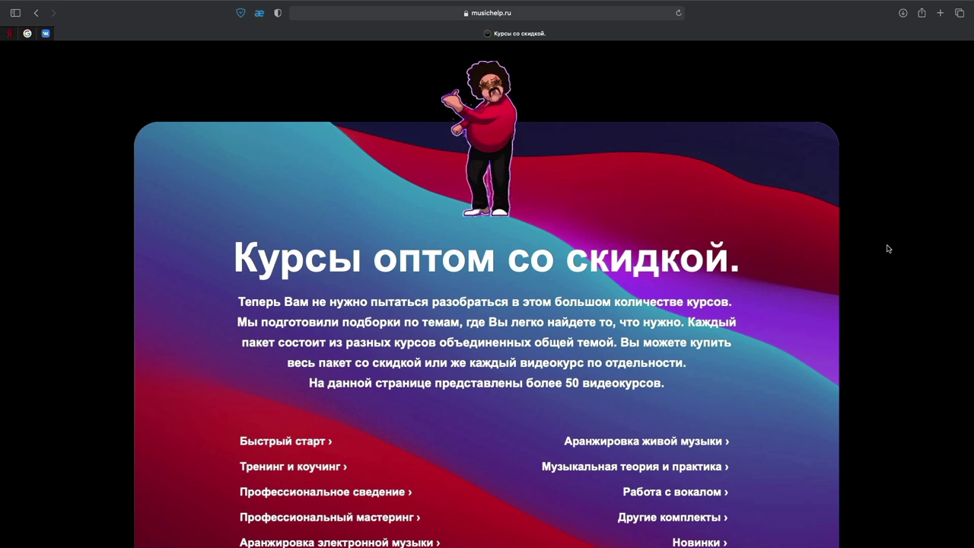
# Switch to Safari and review the discounted course packages on musichelp.ru, including live music arrangement and music theory
pyautogui.scroll(-4, 888, 248)
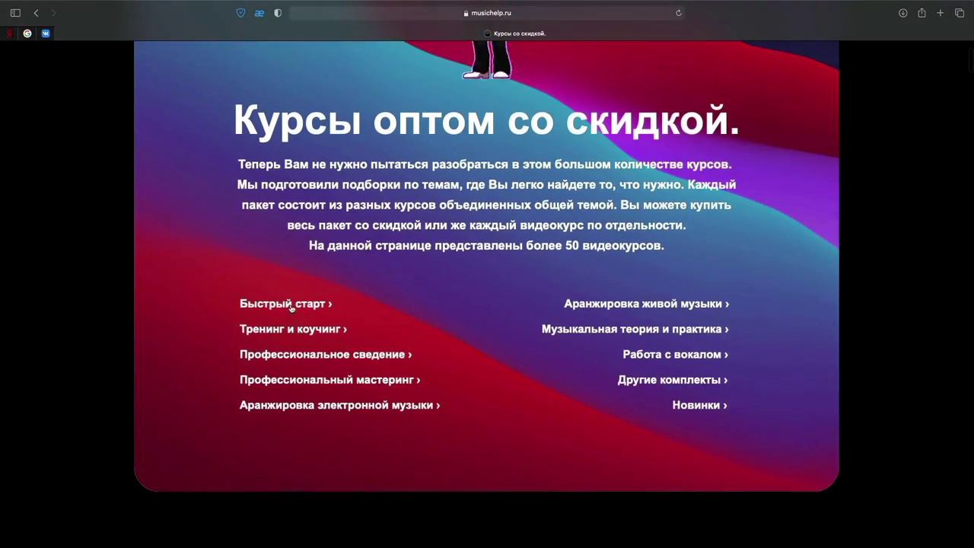
pyautogui.click(610, 311)
pyautogui.scroll(-2, 597, 311)
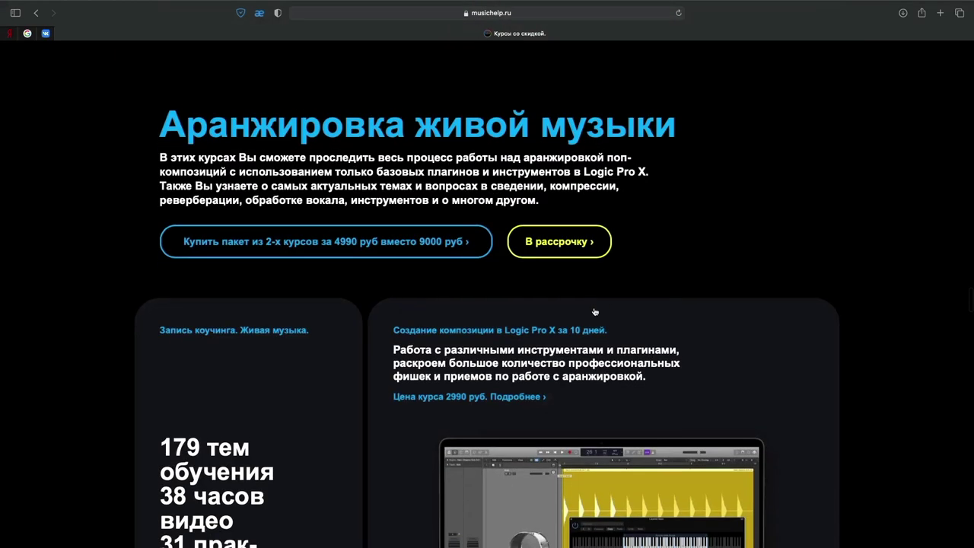
pyautogui.scroll(-10, 289, 311)
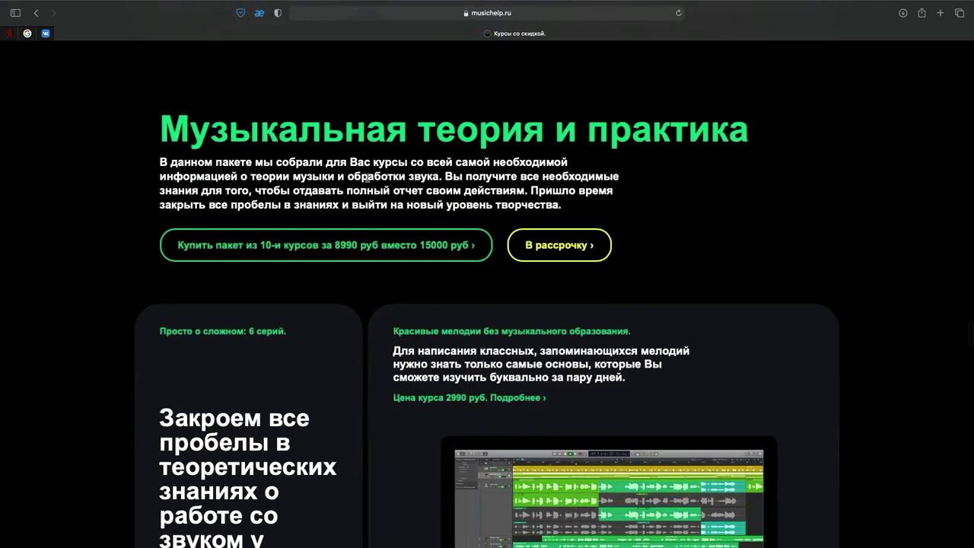
pyautogui.scroll(-12, 190, 294)
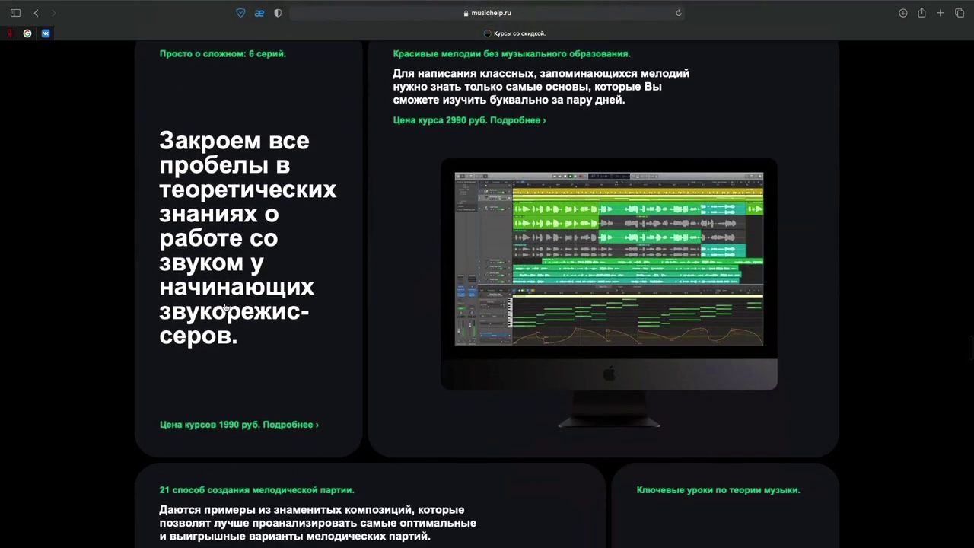
pyautogui.scroll(-7, 227, 307)
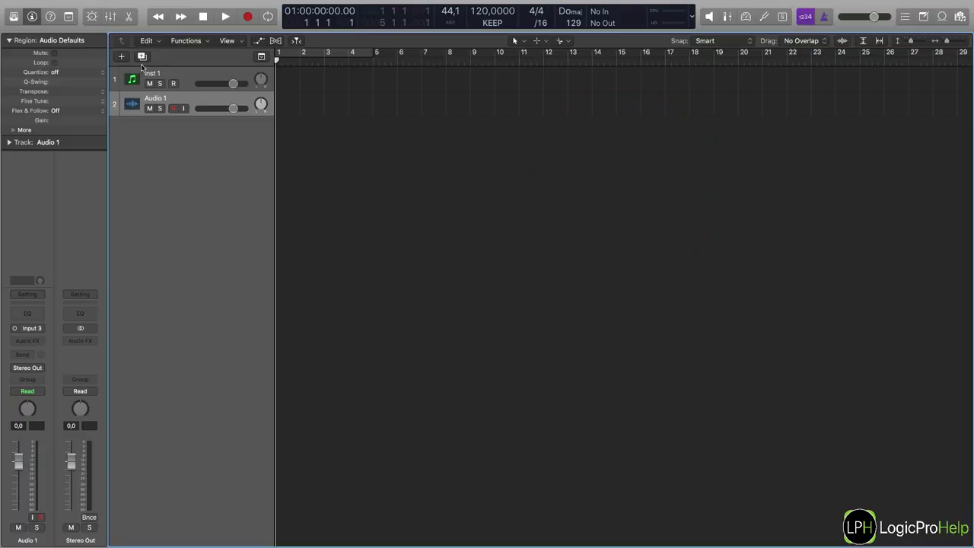
# Review the Drummer genres and create a Percussion Drummer track routed to Output 1 + 2
pyautogui.click(122, 56)
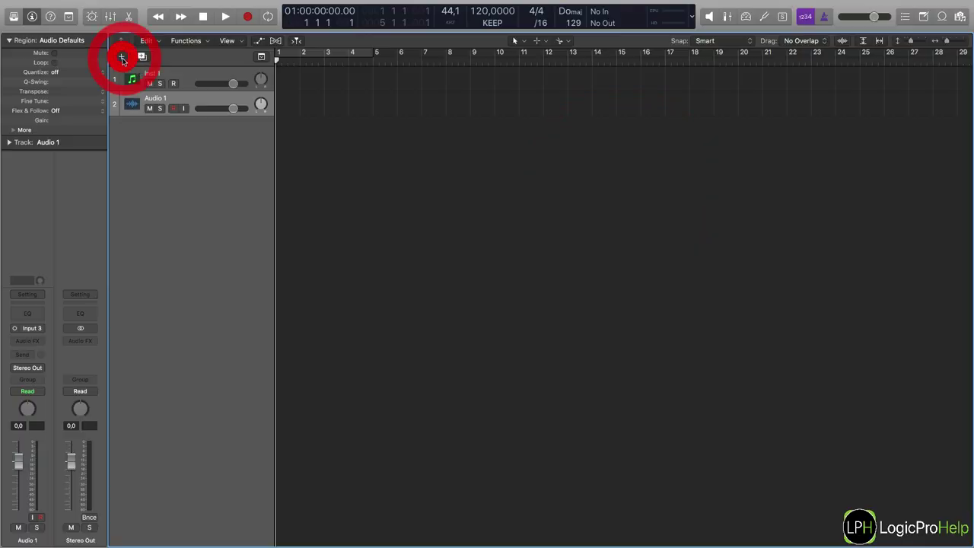
pyautogui.click(561, 25)
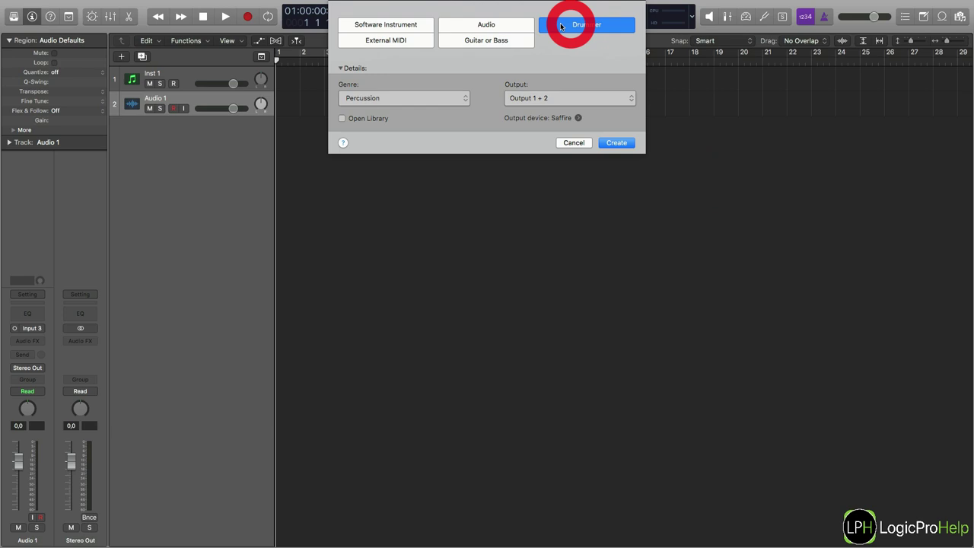
pyautogui.click(363, 100)
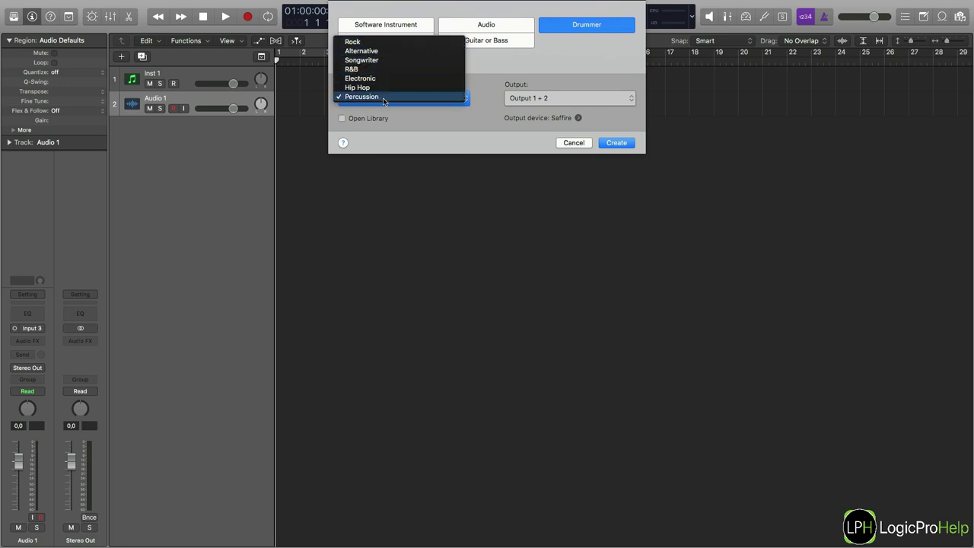
pyautogui.click(434, 120)
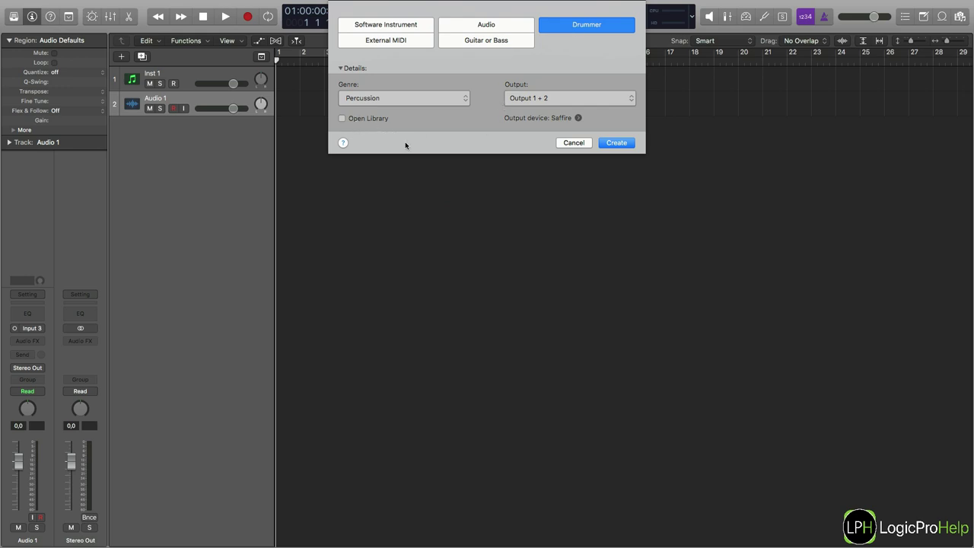
pyautogui.click(620, 144)
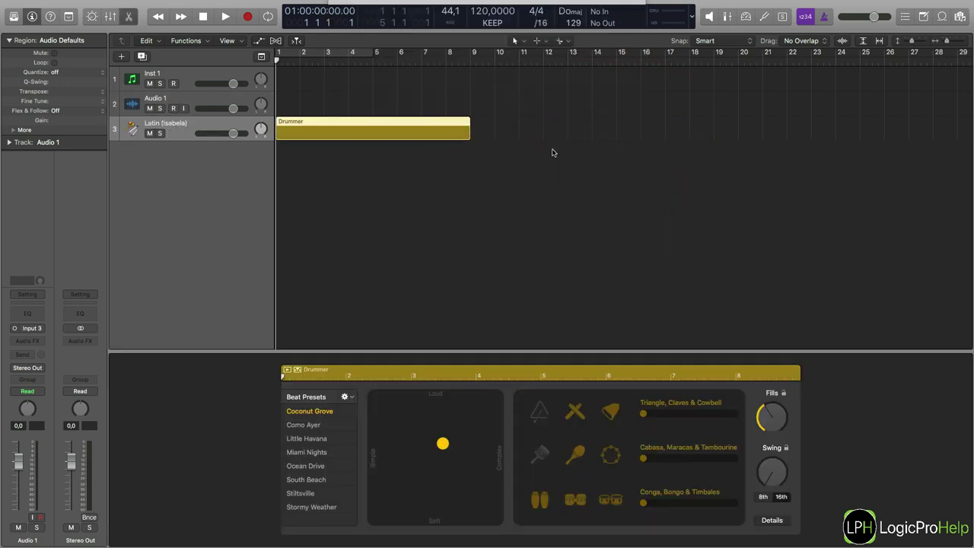
# Create one External MIDI track with output LPD8 - 1 and the External Instrument plug-in off
pyautogui.click(121, 57)
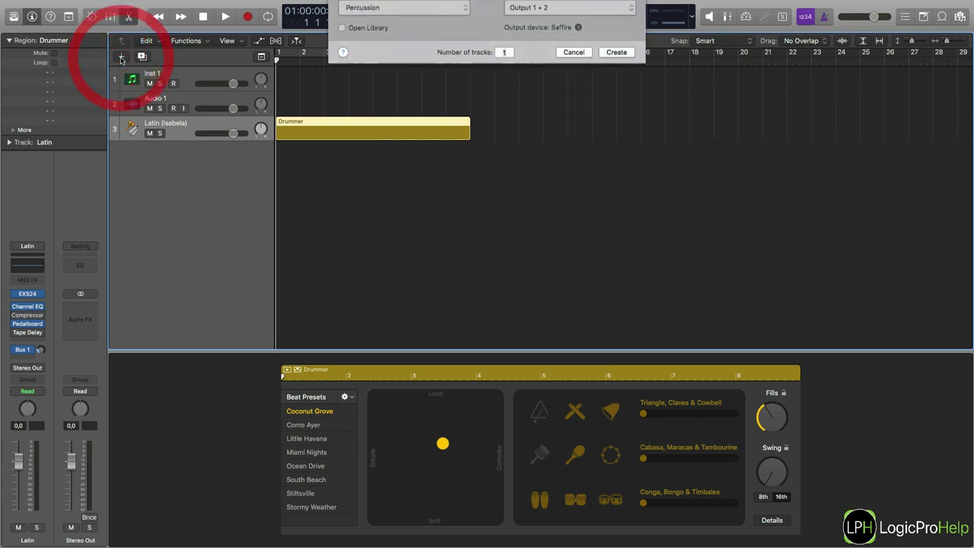
pyautogui.click(406, 43)
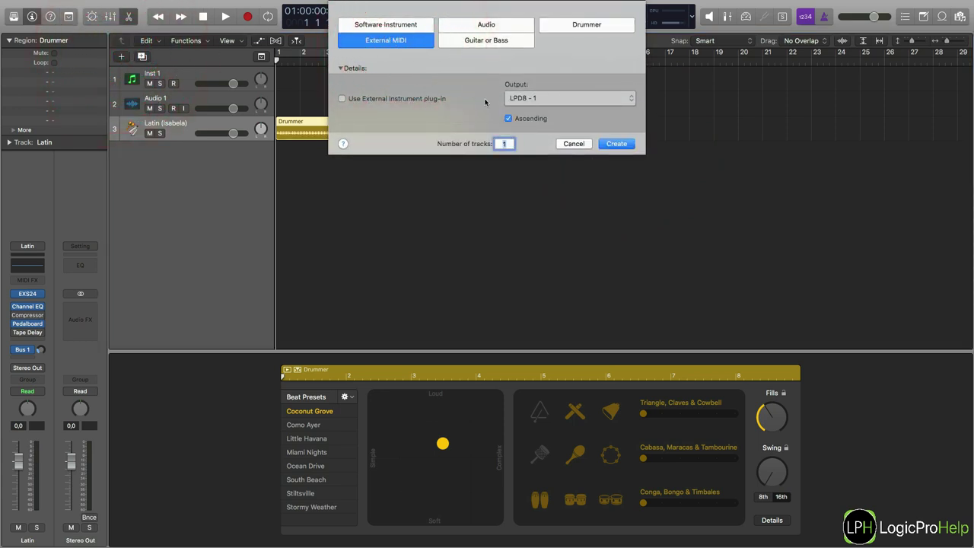
pyautogui.click(609, 144)
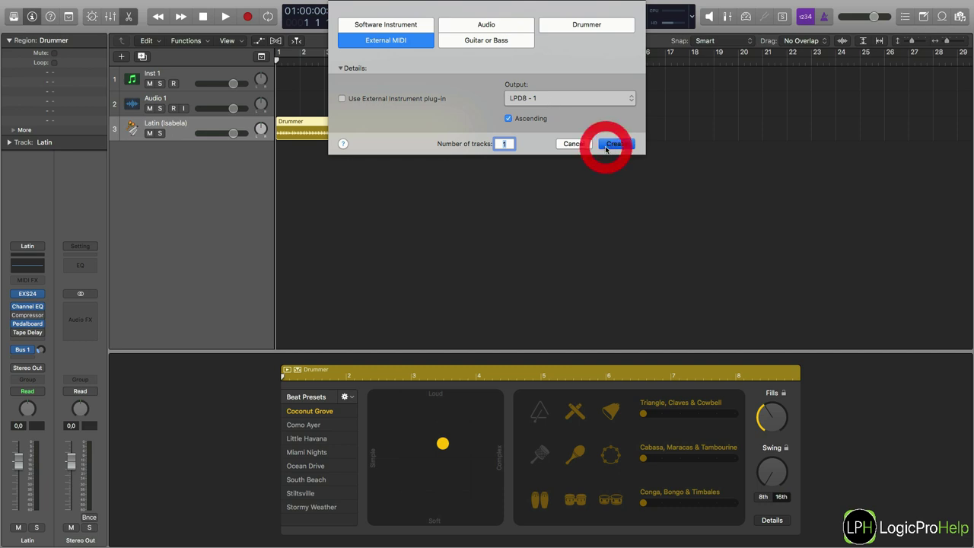
# Create one Guitar or Bass track from Input 1 with the default patch and input monitoring, and close the Library
pyautogui.click(122, 56)
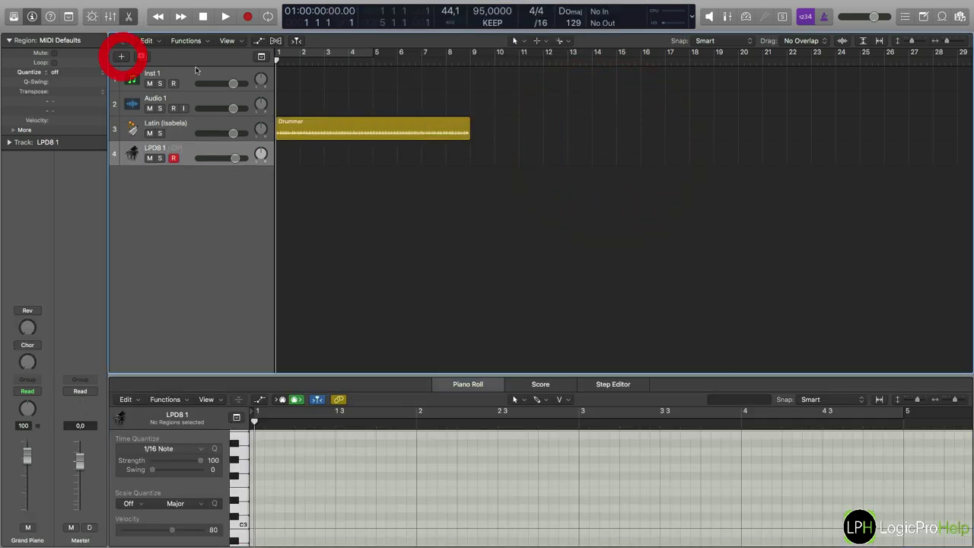
pyautogui.click(486, 39)
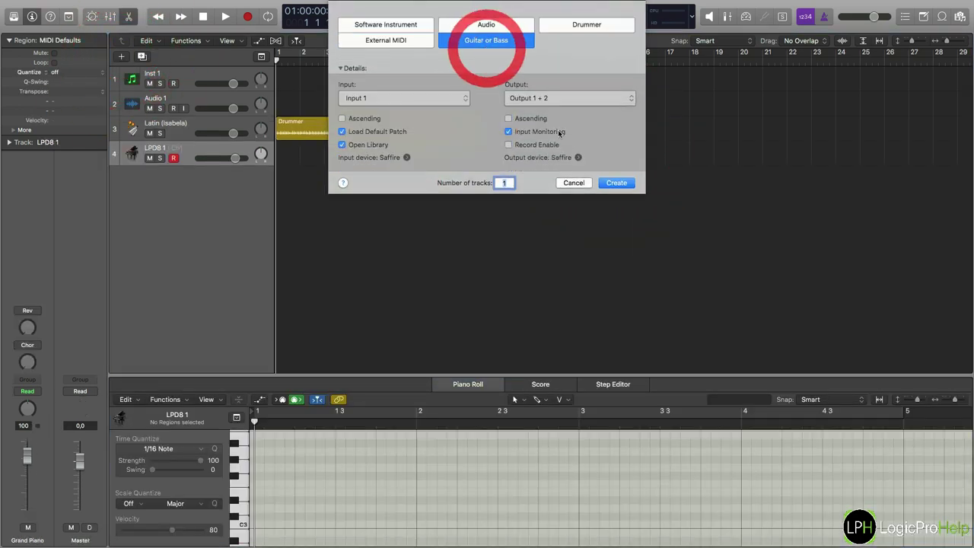
pyautogui.click(617, 182)
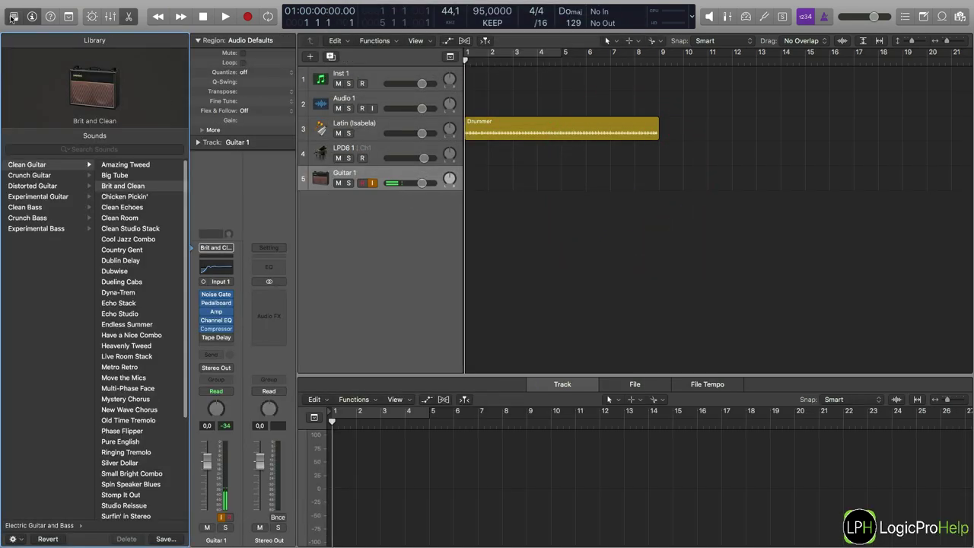
pyautogui.click(13, 16)
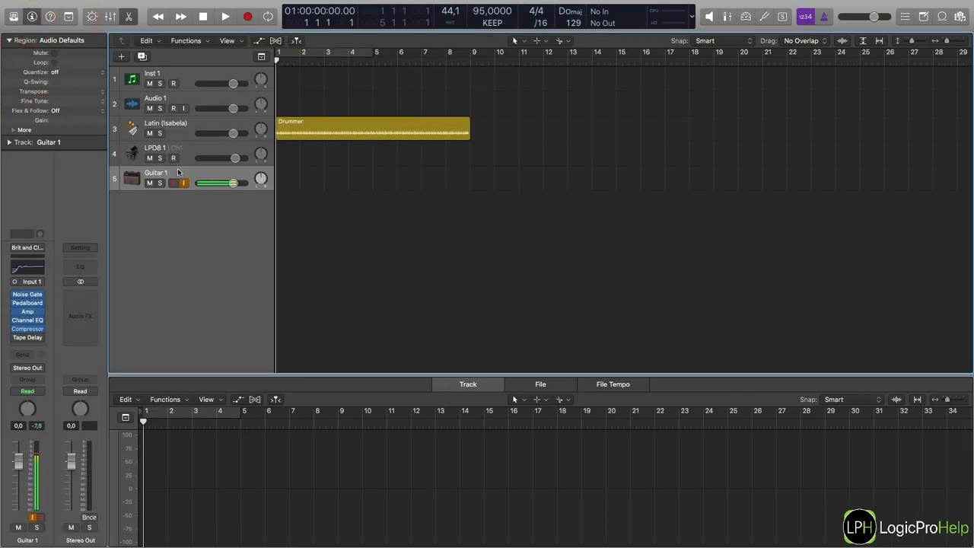
# Reorder the tracks so Guitar 1 sits below Audio 1 and LPD8 1 sits directly below Inst 1
pyautogui.moveTo(183, 175); pyautogui.dragTo(186, 143)
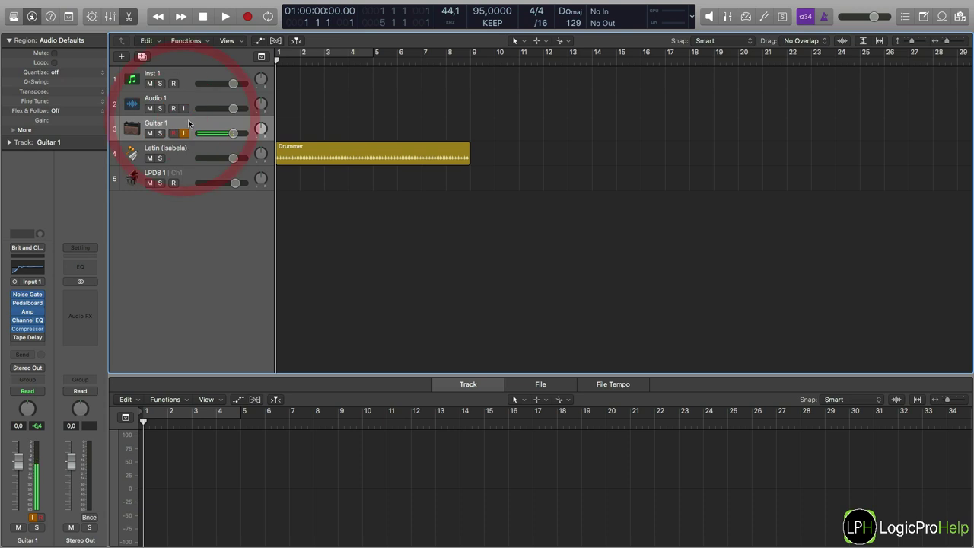
pyautogui.click(172, 74)
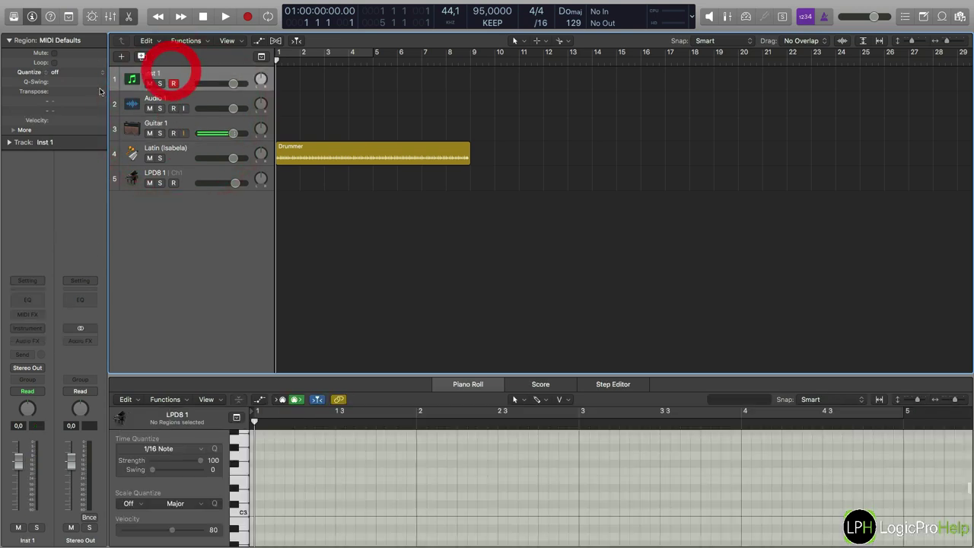
pyautogui.moveTo(183, 177); pyautogui.dragTo(183, 97)
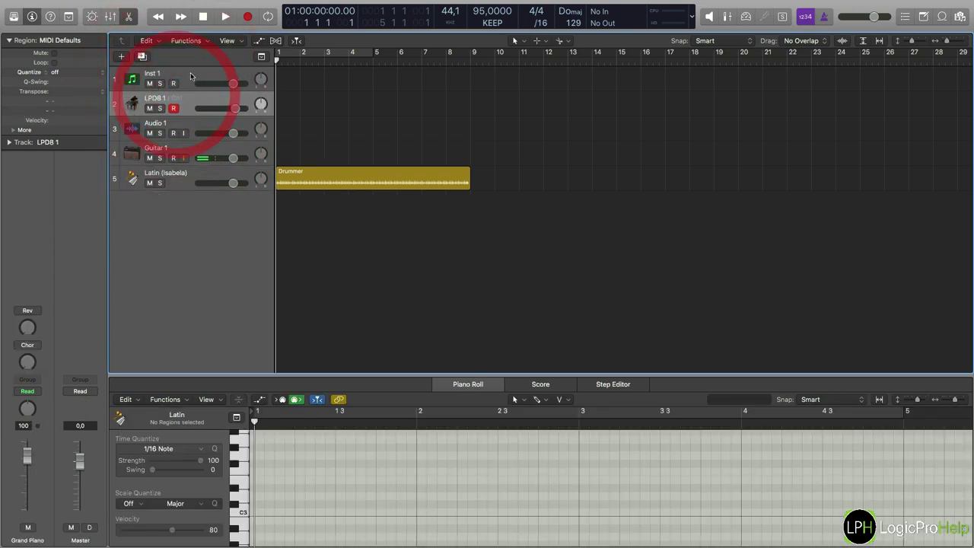
# Compare the Audio 1 and Guitar 1 channel strips by alternating between the tracks, and select the Latin drummer track
pyautogui.click(190, 131)
pyautogui.click(190, 152)
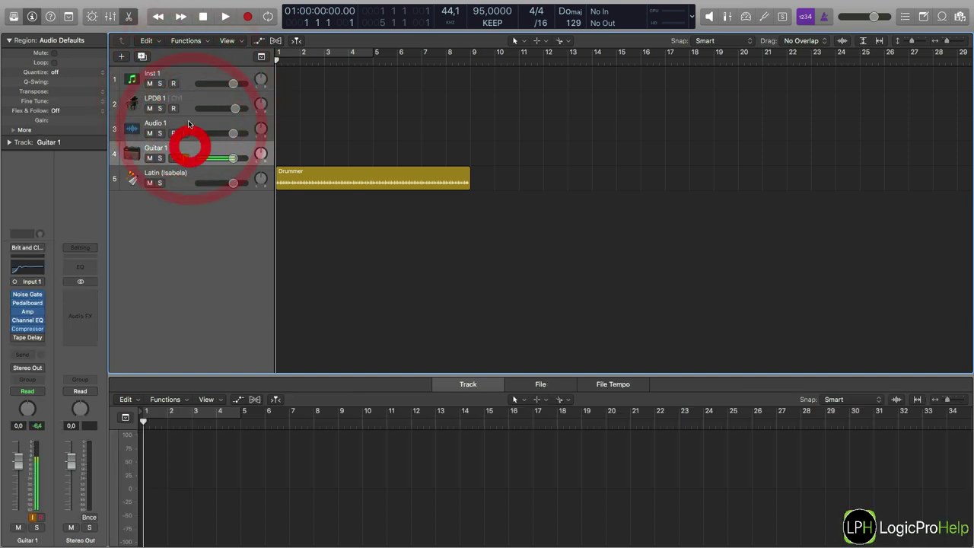
pyautogui.click(191, 130)
pyautogui.click(191, 150)
pyautogui.click(192, 127)
pyautogui.click(190, 171)
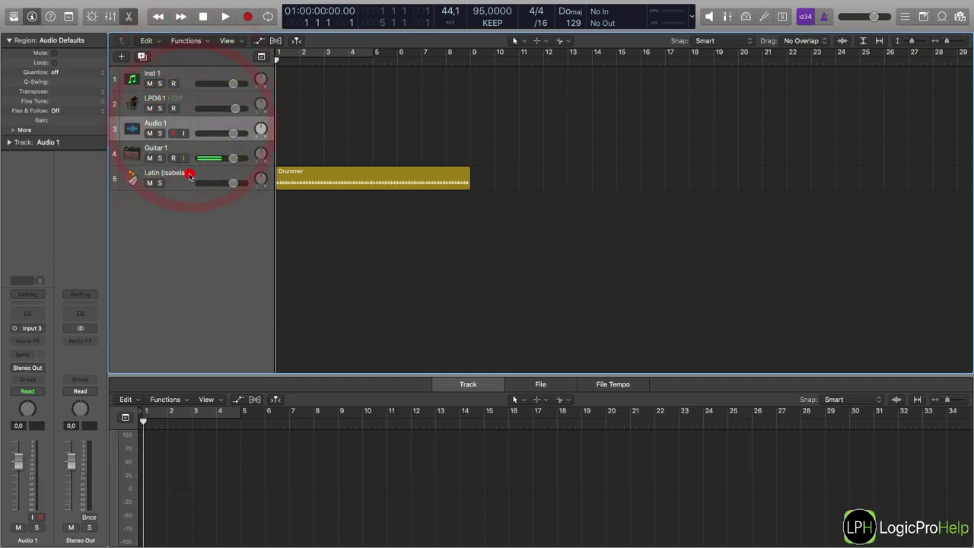
# Compare the editor shown for the Inst 1 and LPD8 1 MIDI tracks with that of Audio 1 and Guitar 1
pyautogui.click(184, 72)
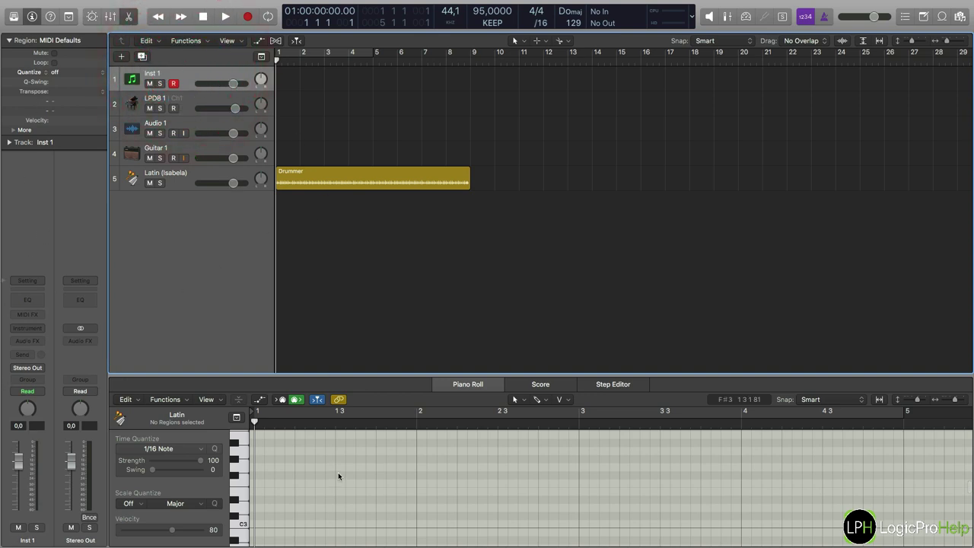
pyautogui.click(189, 120)
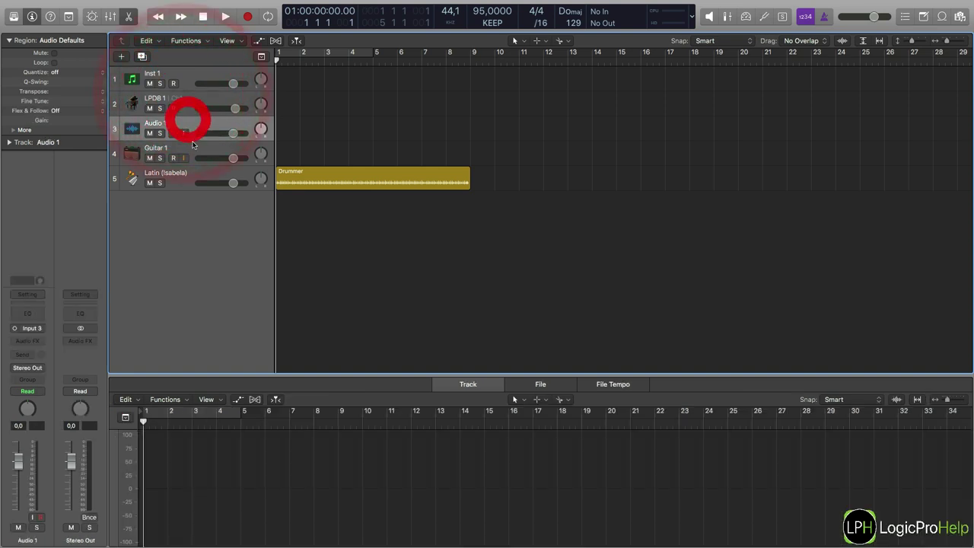
pyautogui.click(195, 144)
pyautogui.click(190, 120)
pyautogui.click(192, 144)
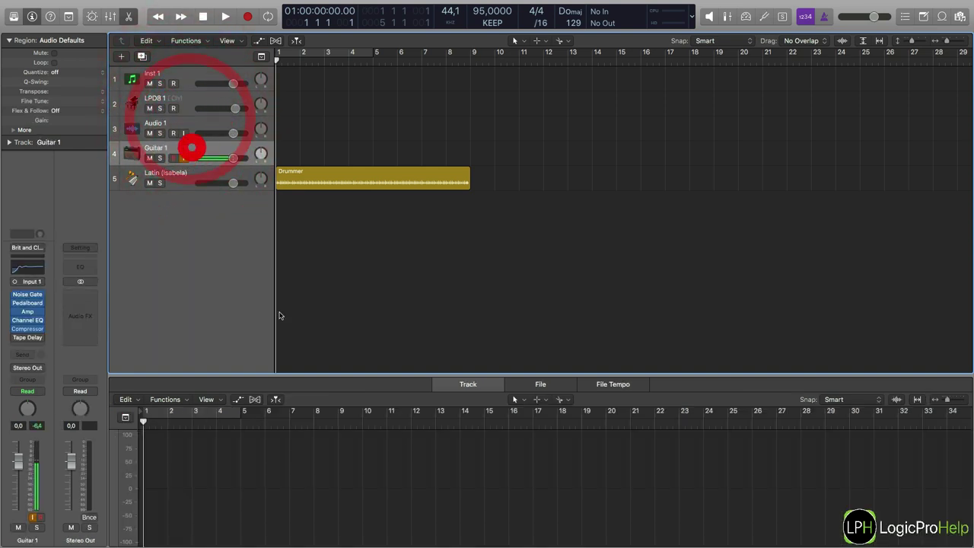
pyautogui.click(189, 105)
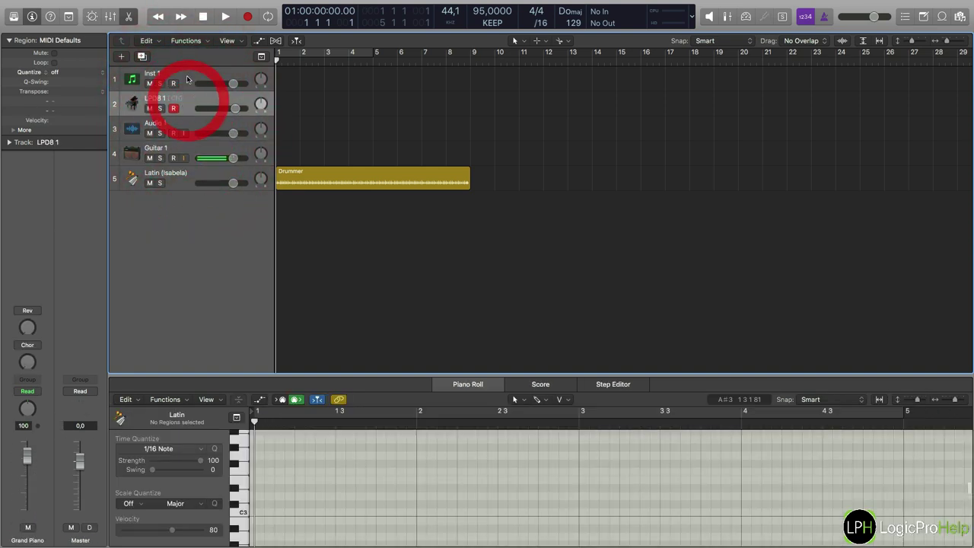
# Select Inst 1 and look through its Piano Roll, Score and Step Editor, returning to the Piano Roll
pyautogui.click(184, 87)
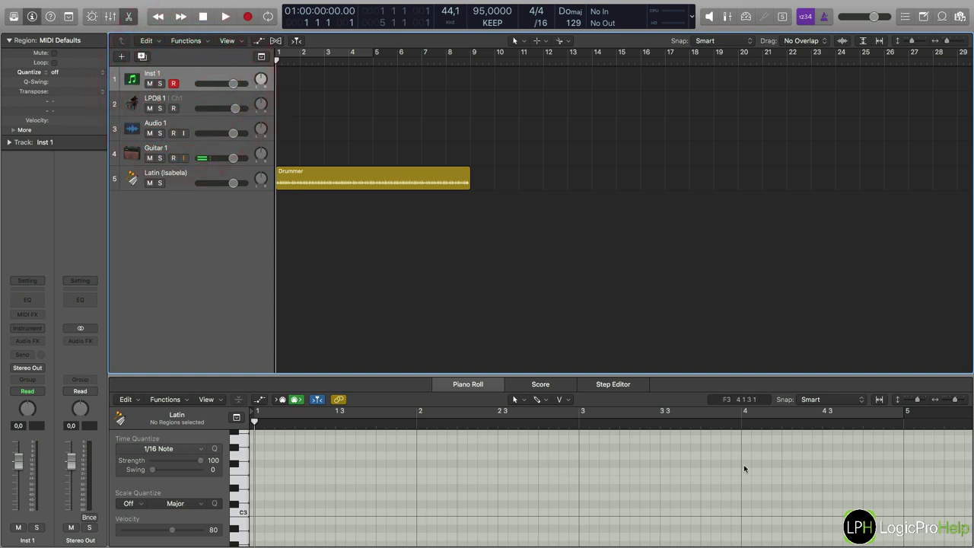
pyautogui.click(493, 385)
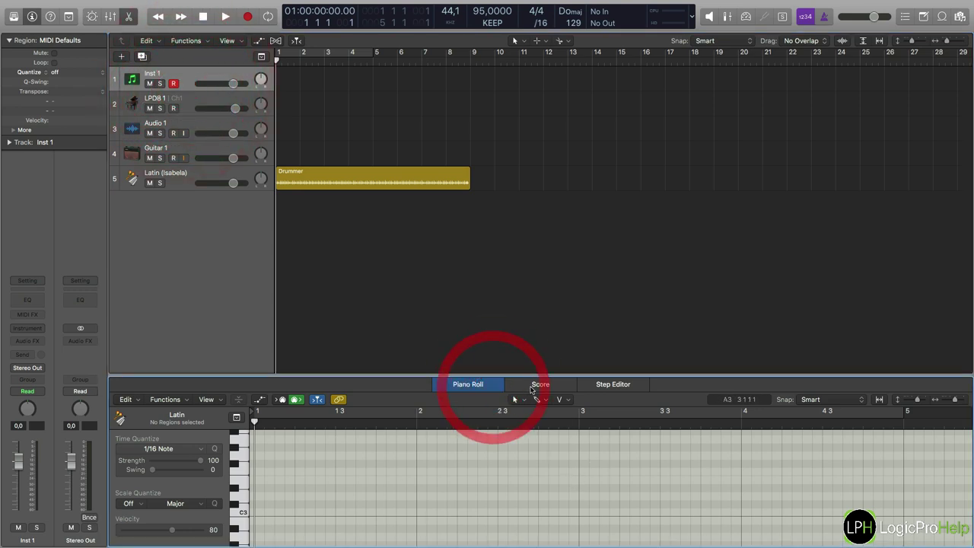
pyautogui.click(537, 385)
pyautogui.click(605, 384)
pyautogui.click(467, 385)
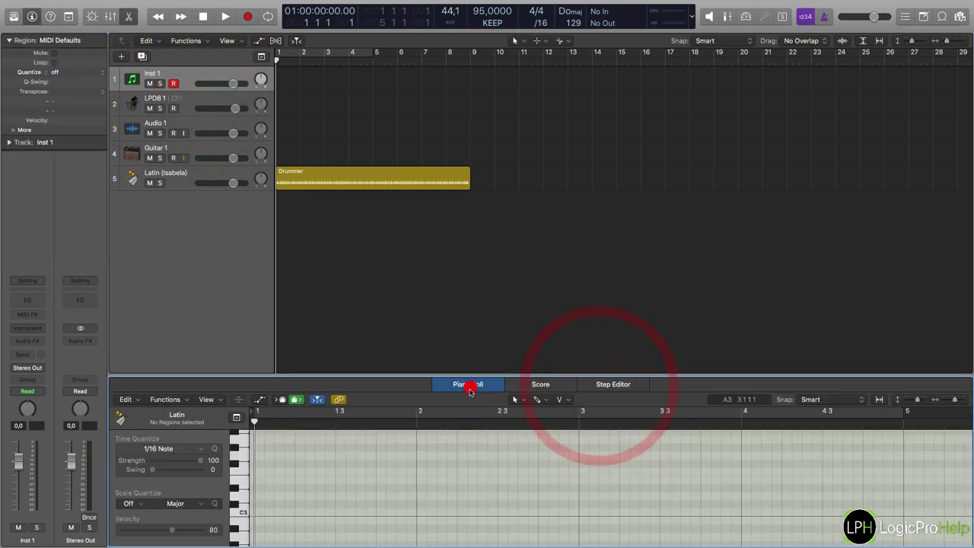
# Check the editors of the Latin drummer, Guitar 1, Audio 1 and LPD8 1 tracks, and close the editor with Inst 1 selected
pyautogui.click(189, 177)
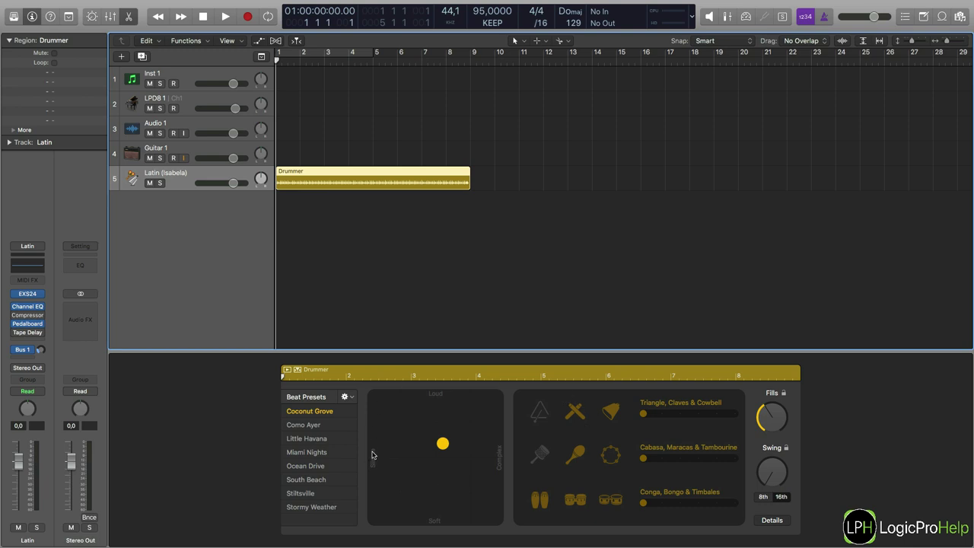
pyautogui.click(185, 152)
pyautogui.click(190, 126)
pyautogui.click(187, 102)
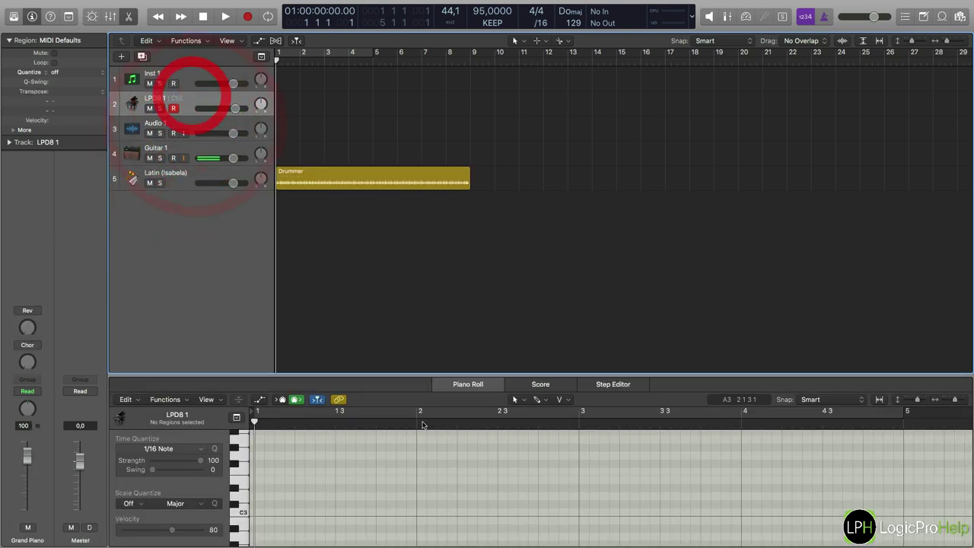
pyautogui.click(185, 85)
pyautogui.press('e')
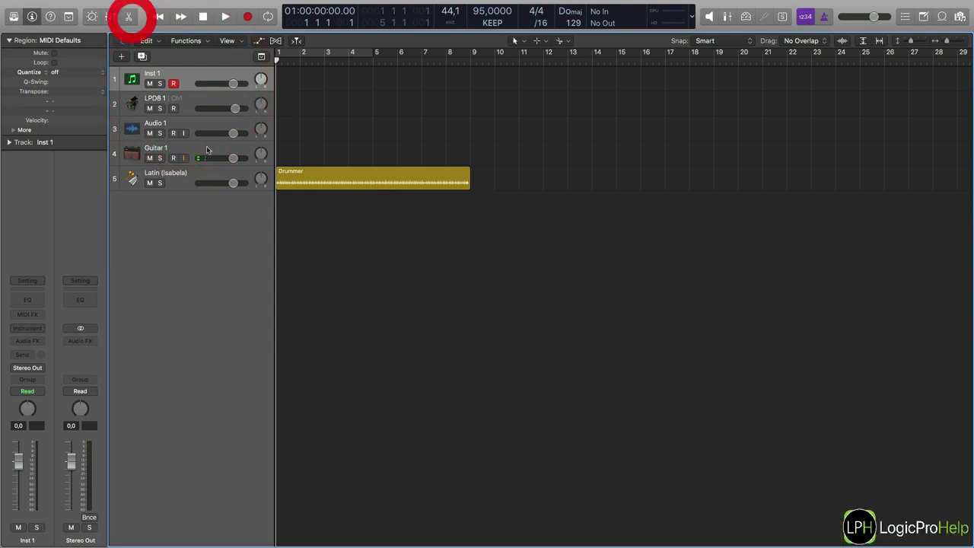
# Compare the Audio 1 and Guitar 1 tracks by selecting them alternately and examining their channel strips
pyautogui.click(185, 126)
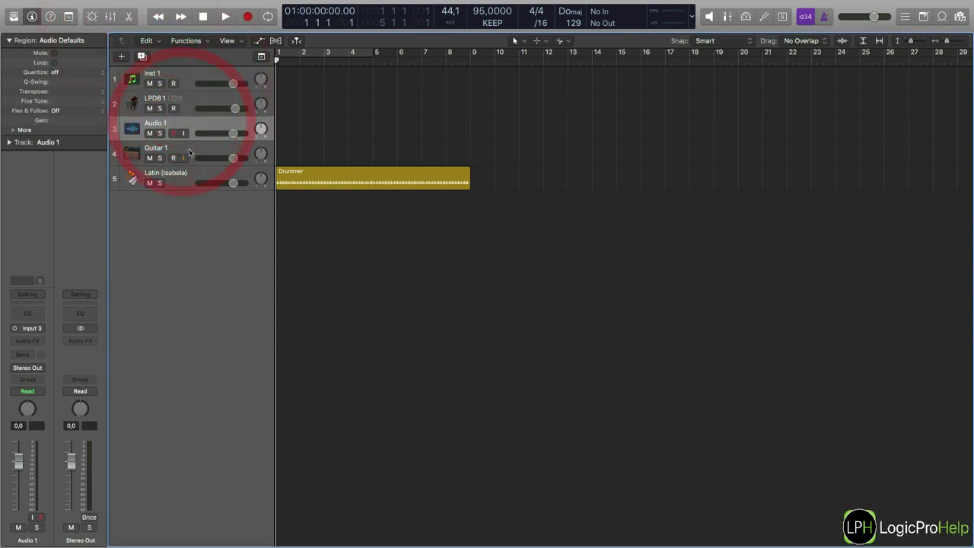
pyautogui.click(191, 150)
pyautogui.click(198, 129)
pyautogui.click(197, 125)
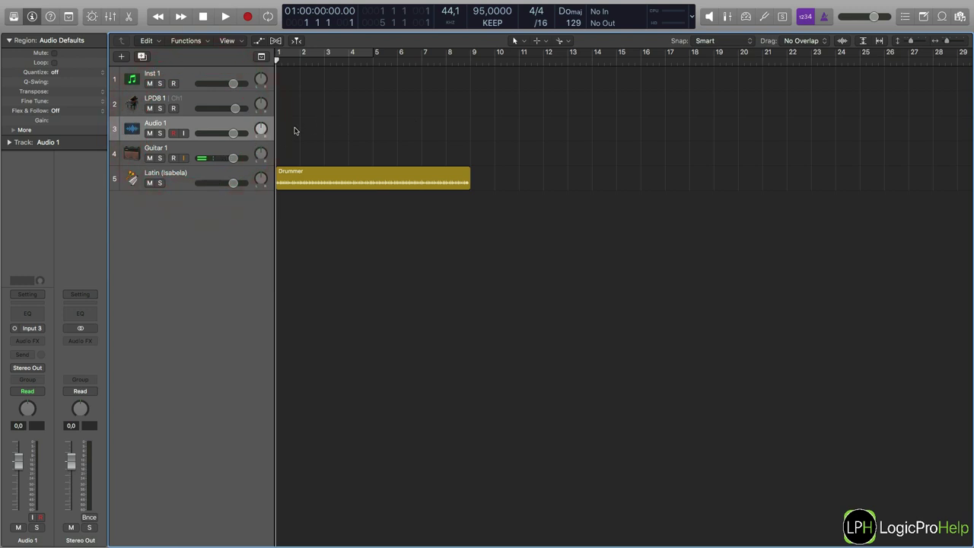
pyautogui.click(180, 124)
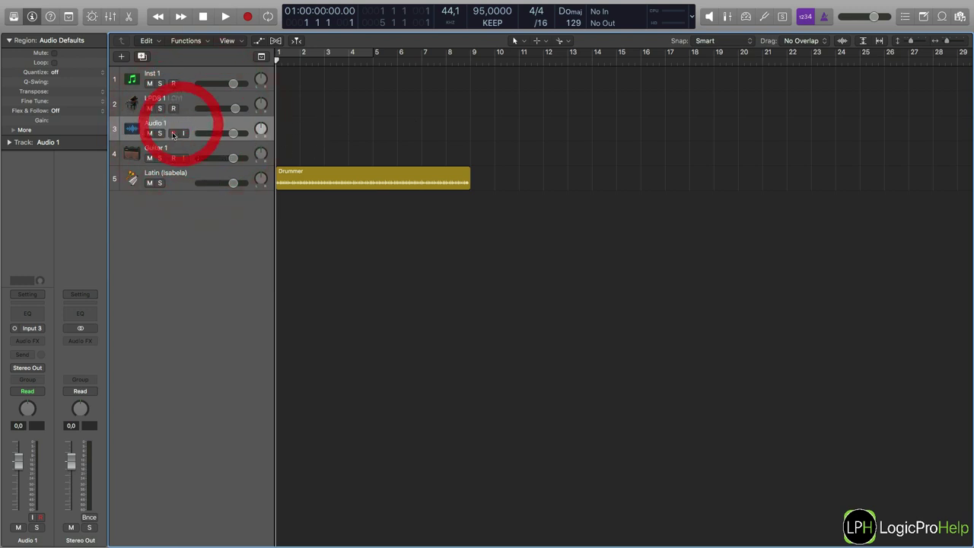
pyautogui.click(174, 124)
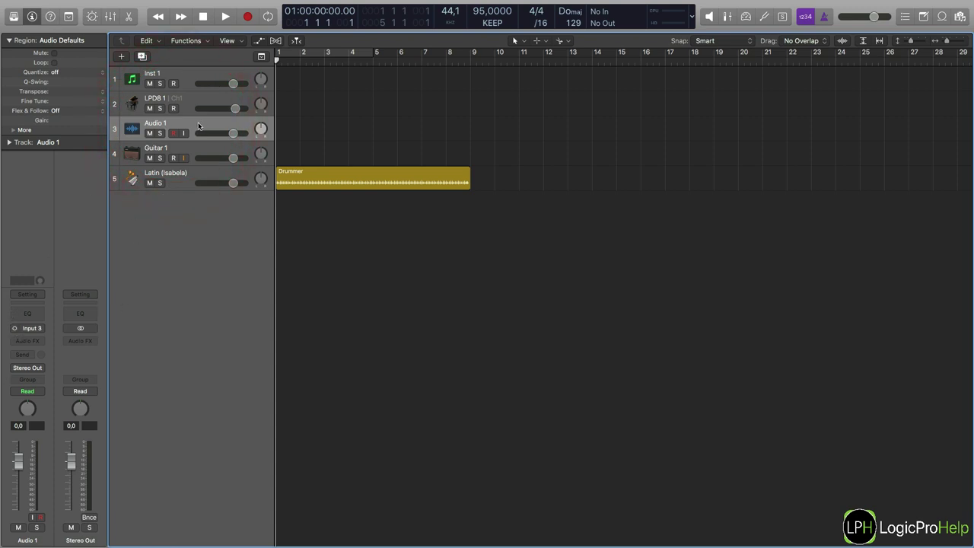
pyautogui.click(174, 133)
pyautogui.click(174, 157)
pyautogui.click(173, 145)
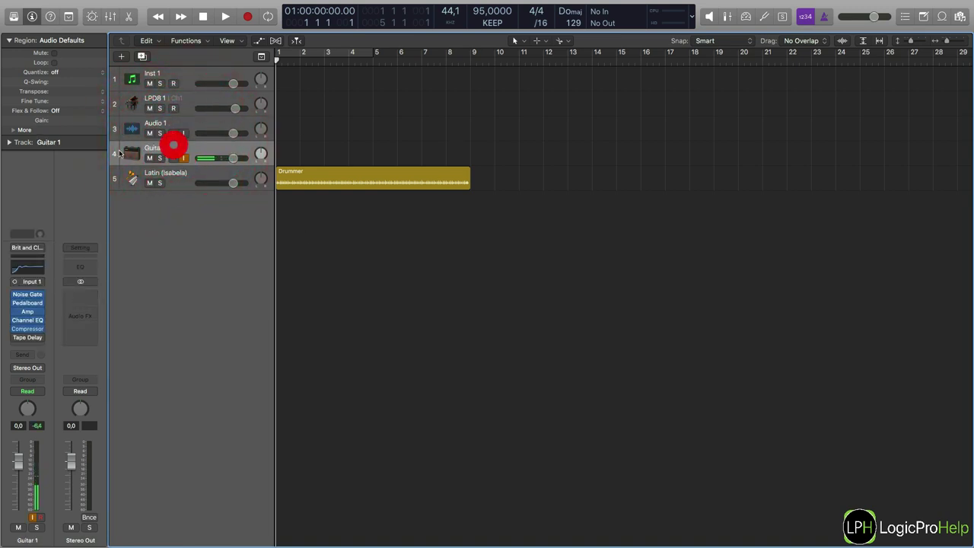
pyautogui.click(159, 129)
pyautogui.click(159, 156)
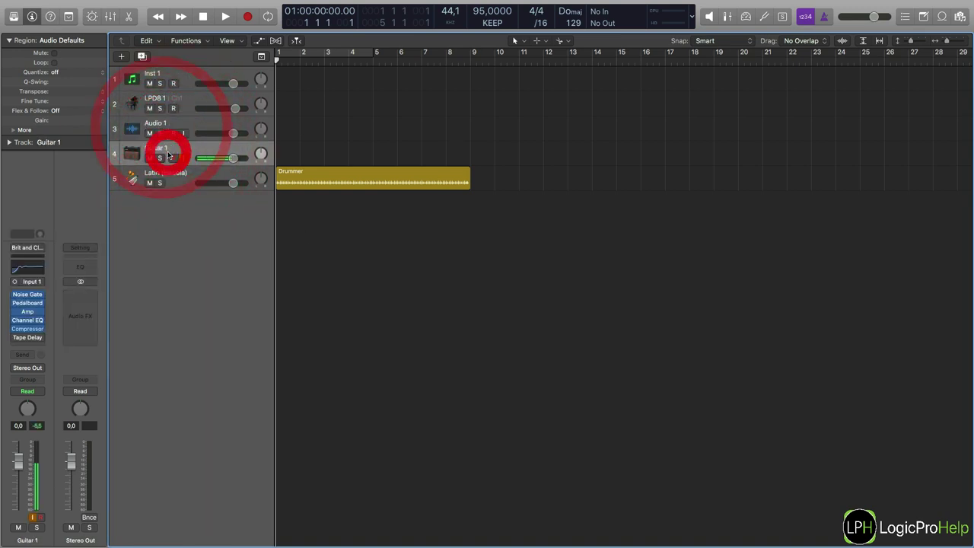
# Open the Amp plug-in from Guitar 1's channel strip, view Amp Designer and close its window
pyautogui.moveTo(27, 308)
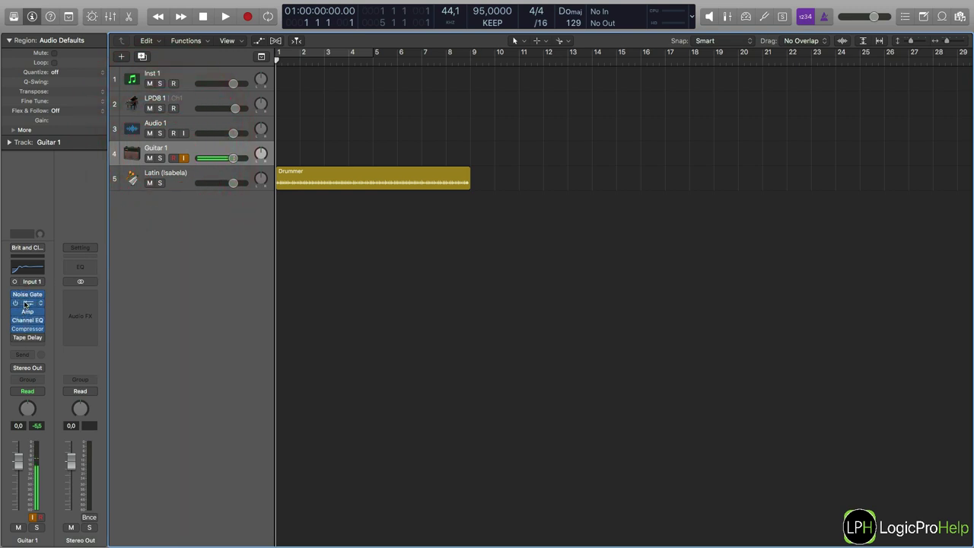
pyautogui.click(28, 312)
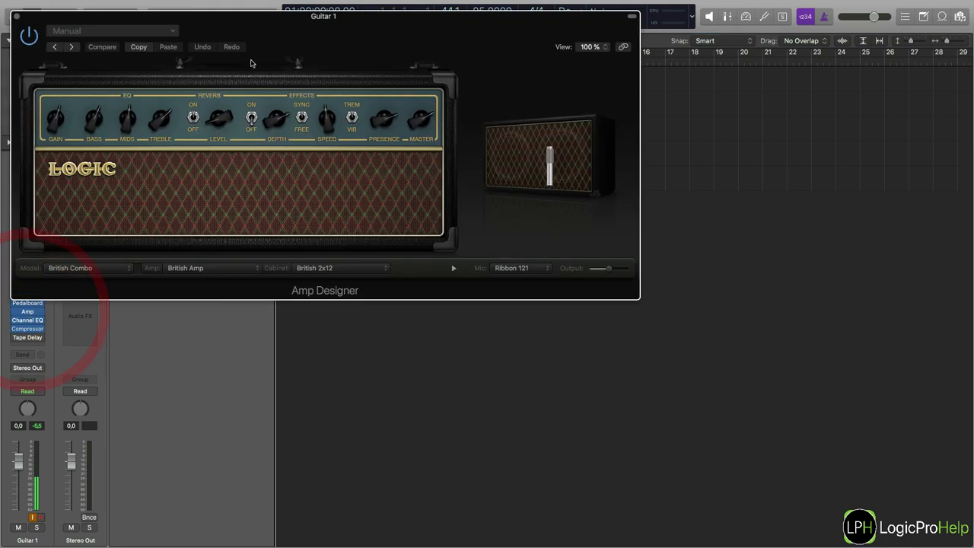
pyautogui.moveTo(282, 27); pyautogui.dragTo(466, 76)
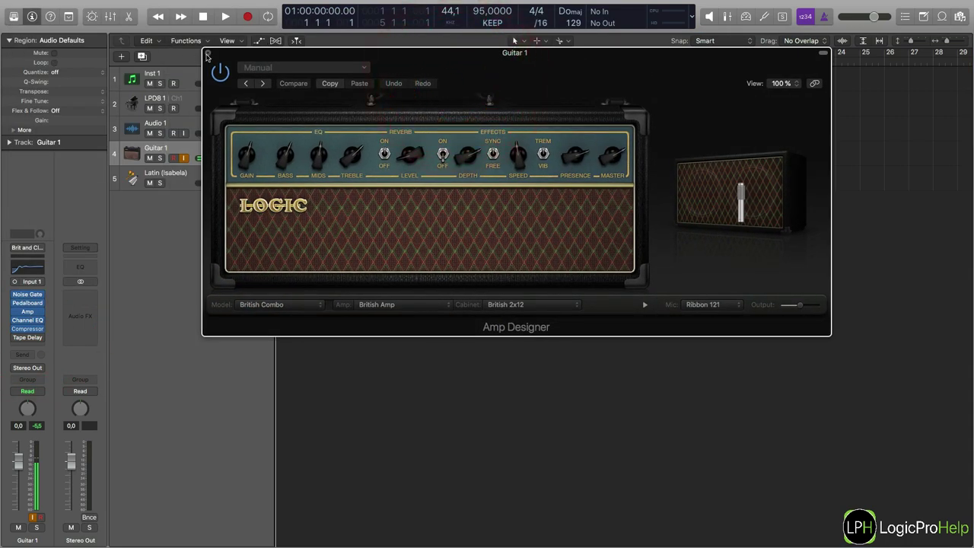
pyautogui.click(208, 52)
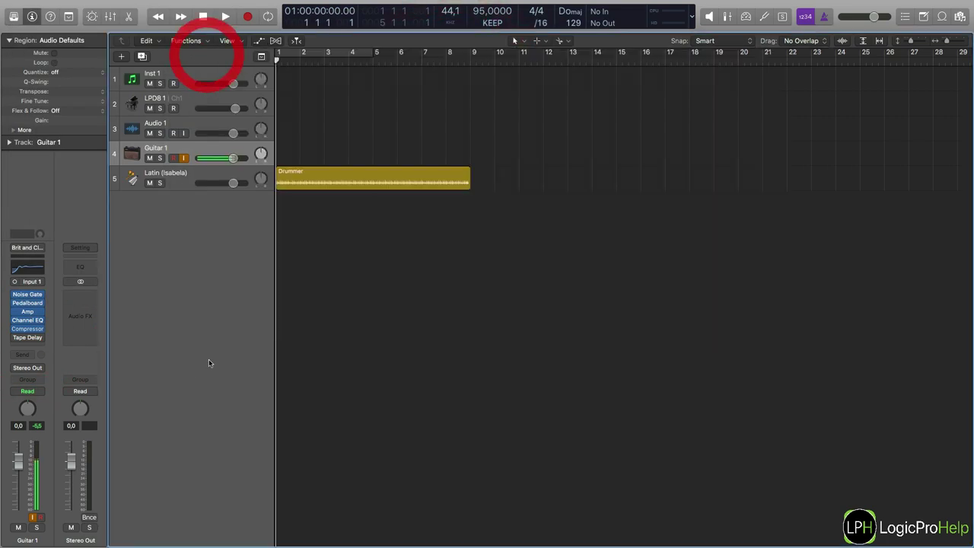
# Check the effects on Guitar 1 against the plain Audio 1 channel strip once more
pyautogui.click(192, 149)
pyautogui.click(192, 149)
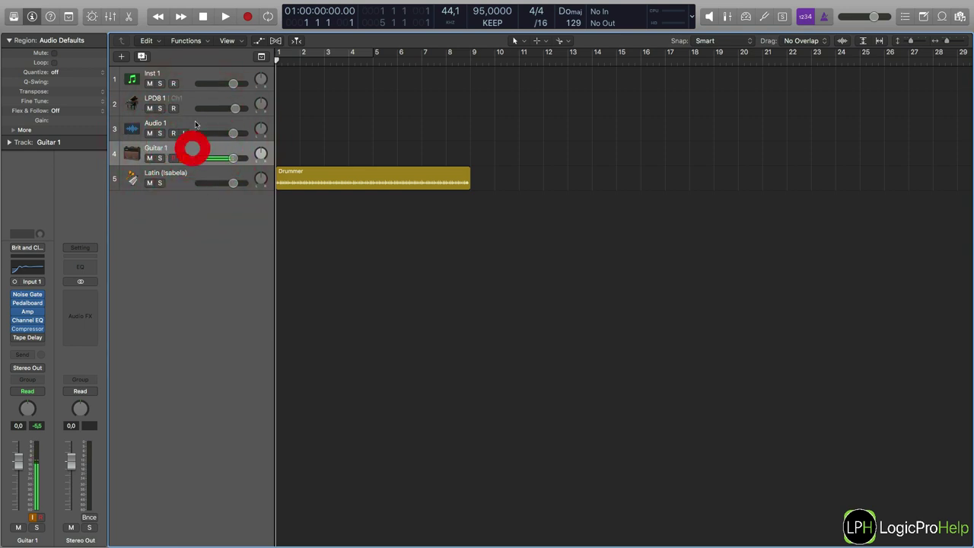
pyautogui.click(196, 122)
pyautogui.click(170, 150)
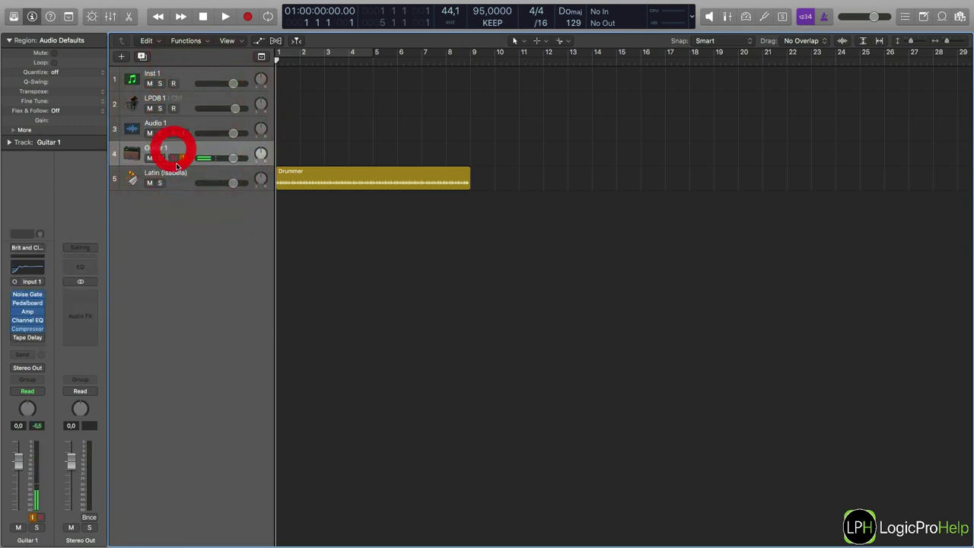
# Open the Latin track's Drummer region in the Drummer Editor, and show and hide the Library with its drummers
pyautogui.click(180, 182)
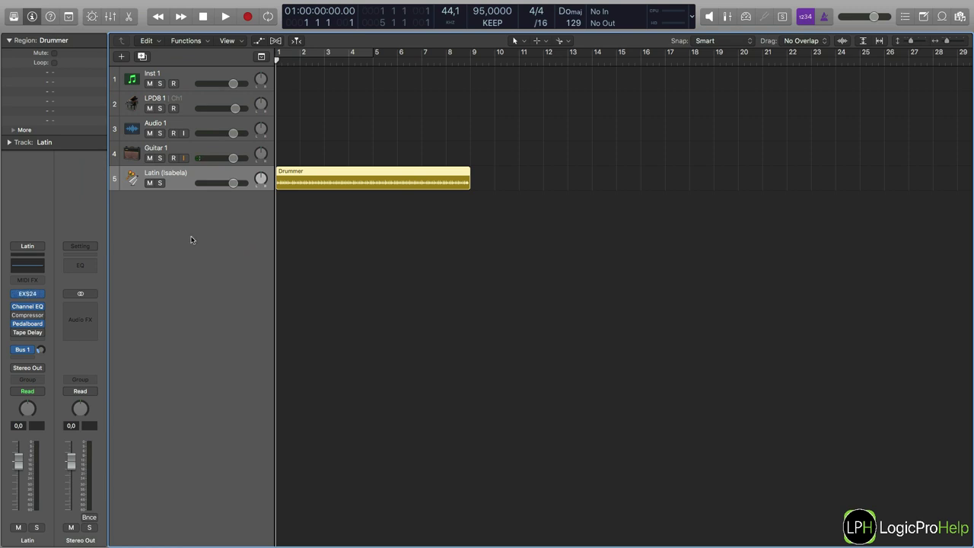
pyautogui.click(219, 175)
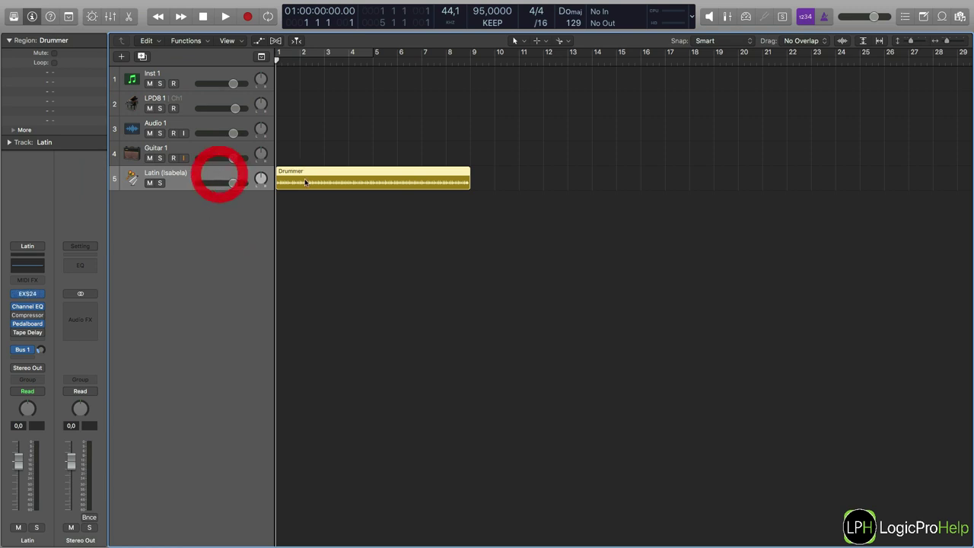
pyautogui.click(328, 257)
pyautogui.doubleClick(356, 181)
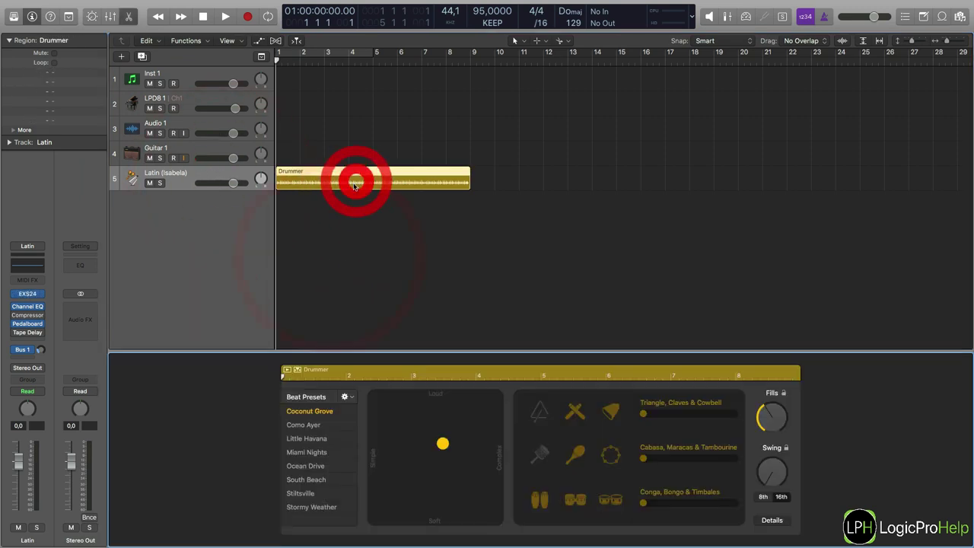
pyautogui.click(14, 16)
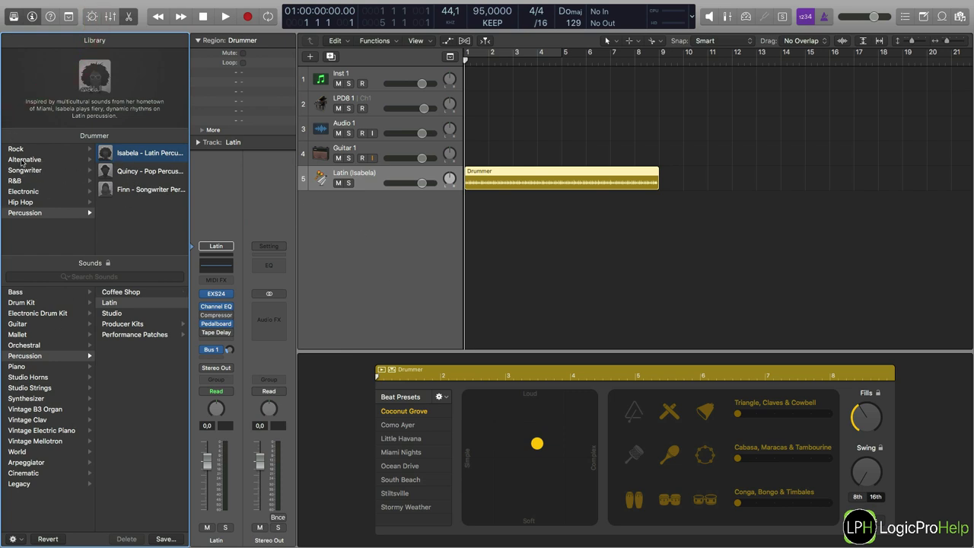
pyautogui.click(15, 16)
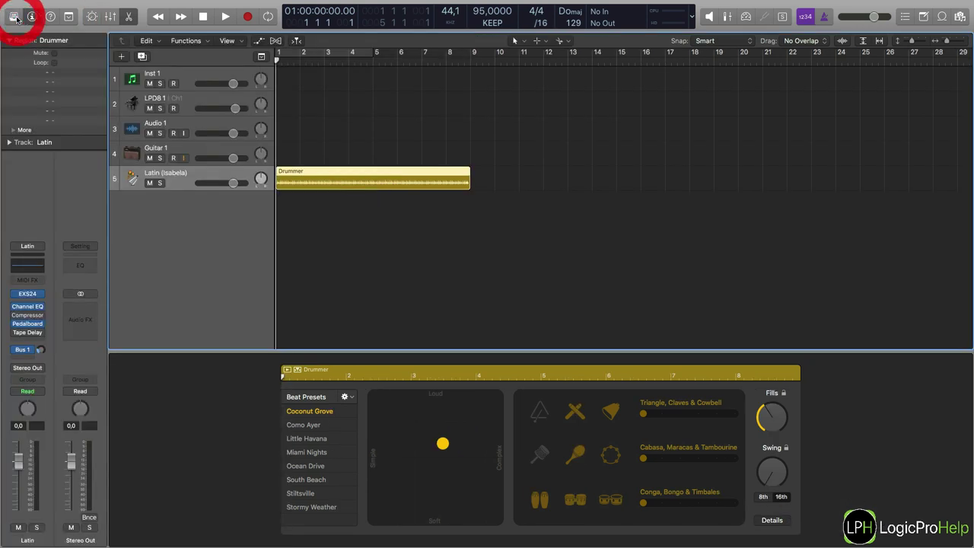
# View the instrument plug-ins available for the Inst 1 track and dismiss the list without choosing one
pyautogui.click(171, 74)
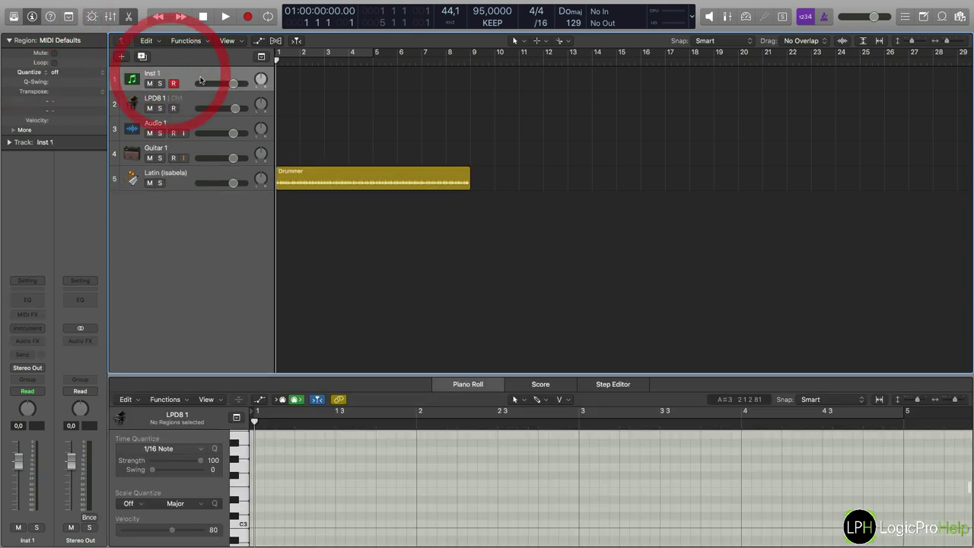
pyautogui.click(23, 326)
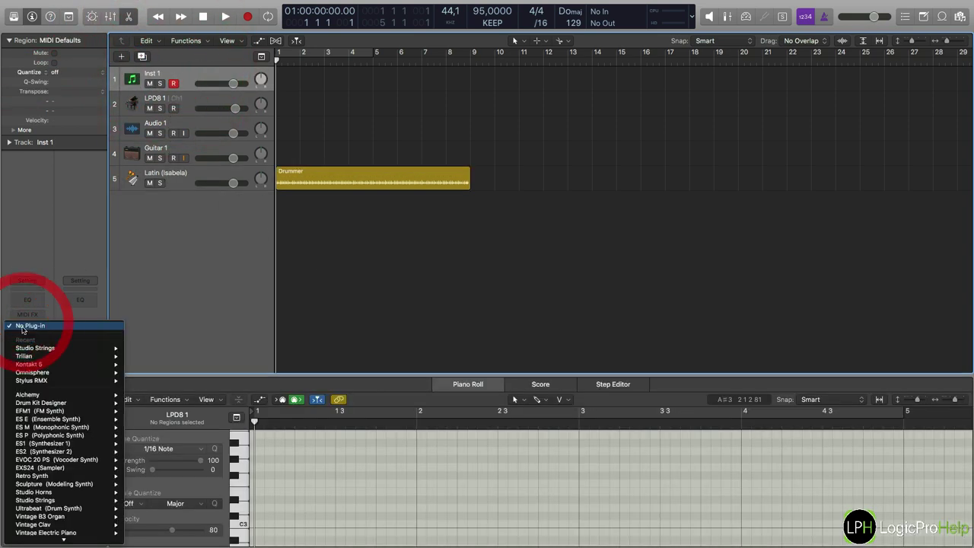
pyautogui.click(293, 80)
# Examine the external MIDI track LPD8 1 and compare it with the Audio 1 and Inst 1 tracks
pyautogui.click(178, 99)
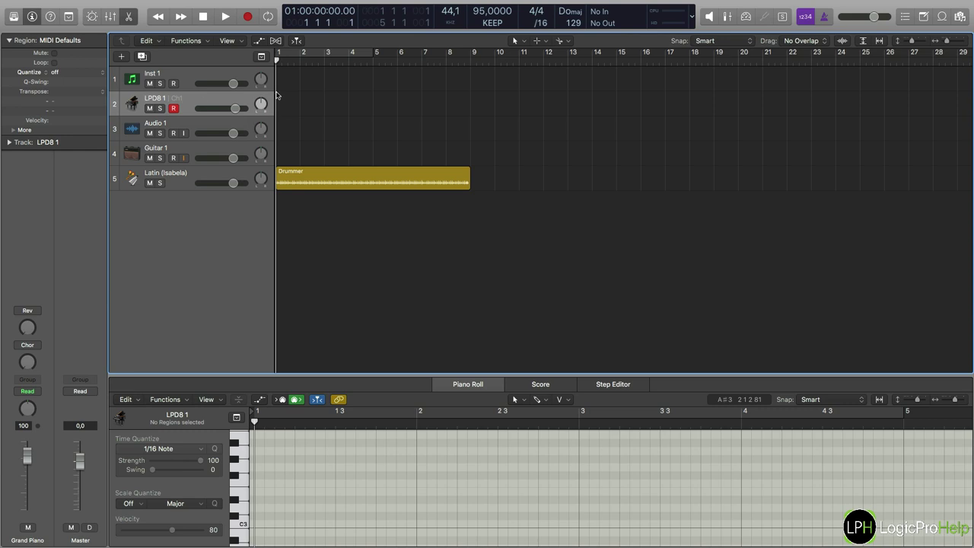
pyautogui.moveTo(276, 61)
pyautogui.mouseDown()
pyautogui.moveTo(292, 61)
pyautogui.moveTo(273, 65)
pyautogui.mouseUp()
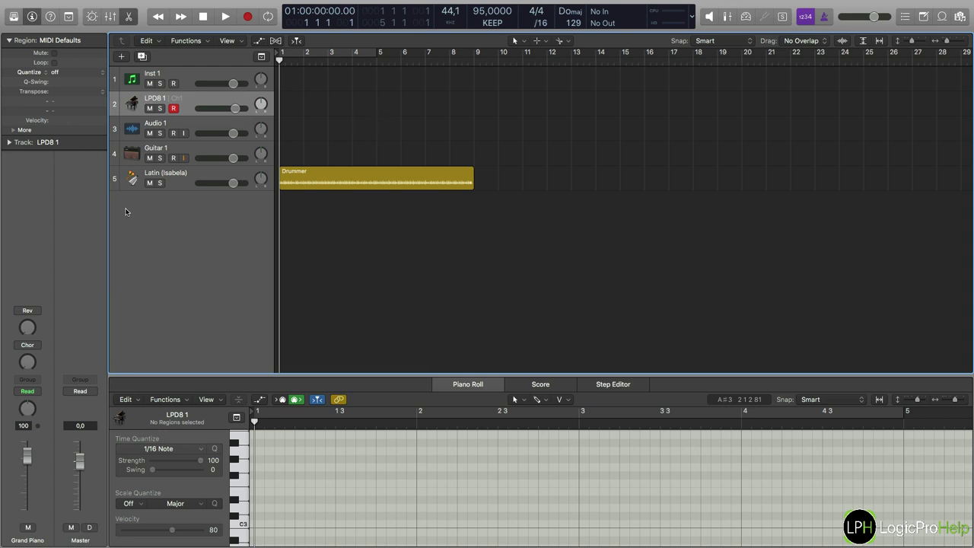
pyautogui.click(182, 109)
pyautogui.click(191, 126)
pyautogui.click(188, 108)
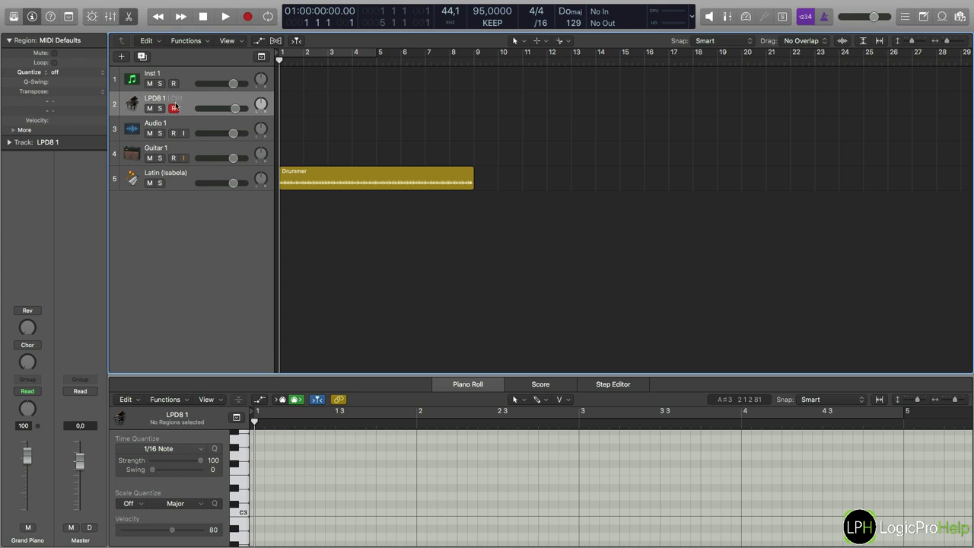
pyautogui.click(187, 126)
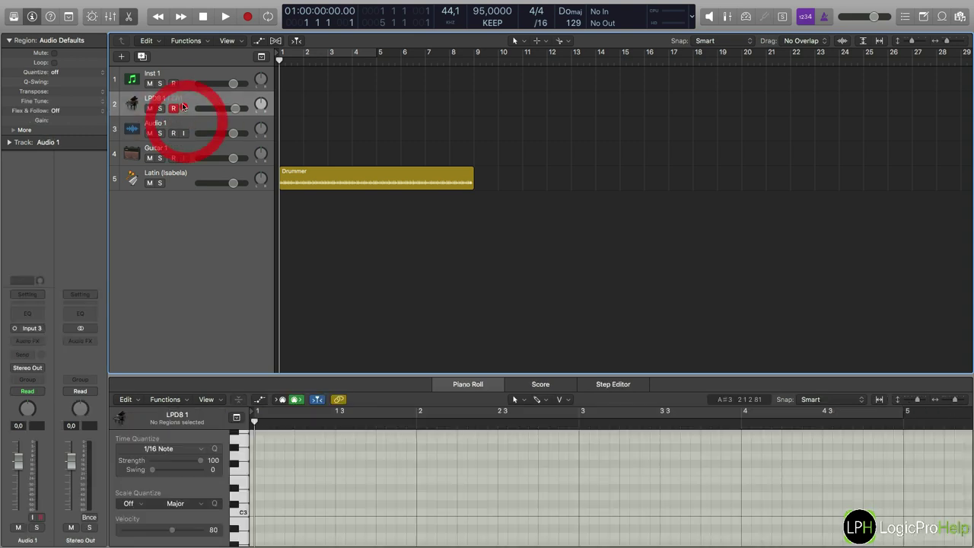
pyautogui.click(185, 105)
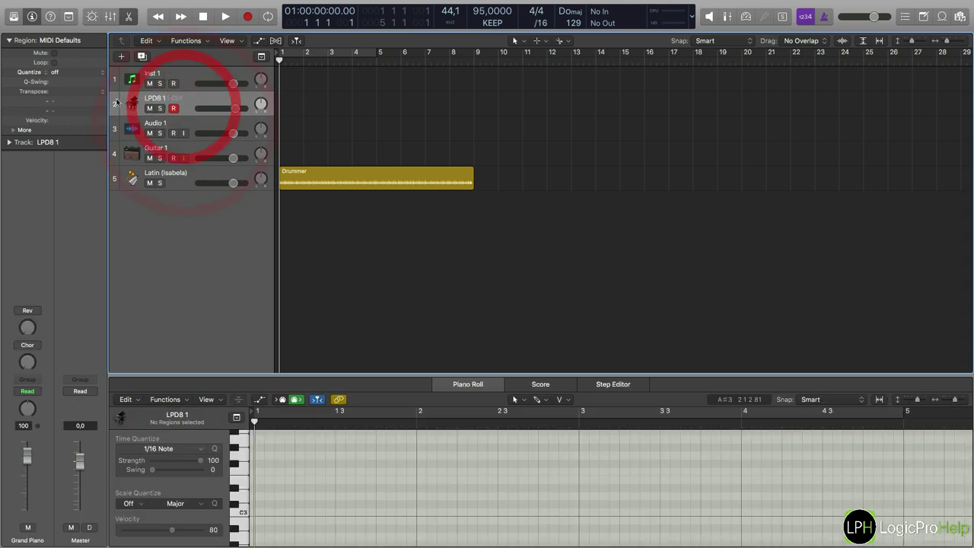
pyautogui.click(190, 81)
# Delete the LPD8 1 external MIDI track and the Guitar 1 track
pyautogui.click(179, 105)
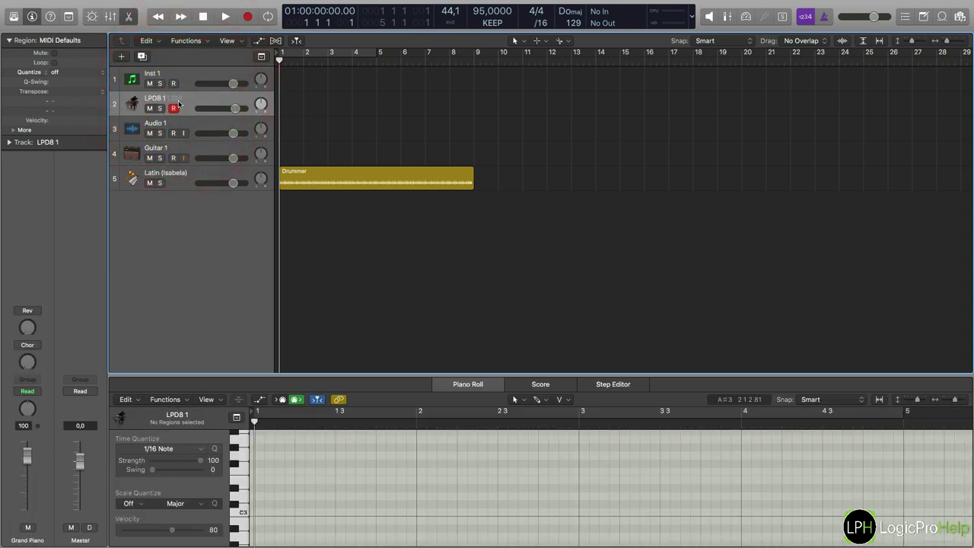
pyautogui.press('super+BackSpace')
pyautogui.click(181, 80)
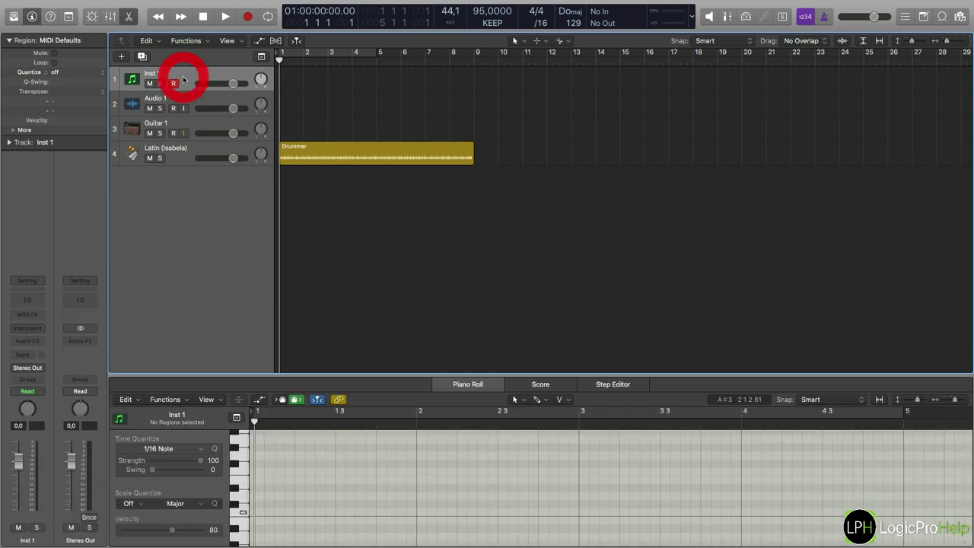
pyautogui.click(181, 123)
pyautogui.press('super+BackSpace')
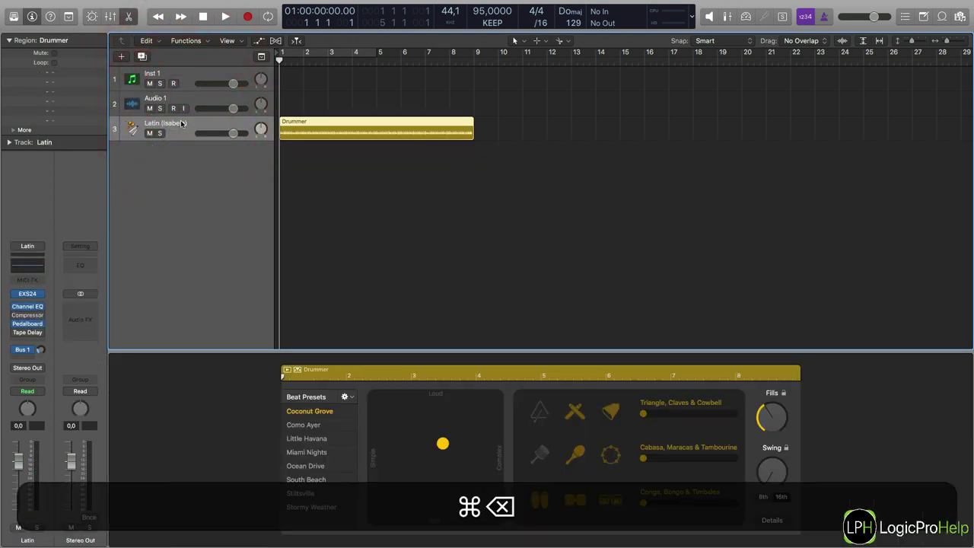
# Review the three remaining tracks, Inst 1, Audio 1 and the Latin drummer, by selecting each in turn
pyautogui.click(193, 82)
pyautogui.click(194, 130)
pyautogui.click(189, 97)
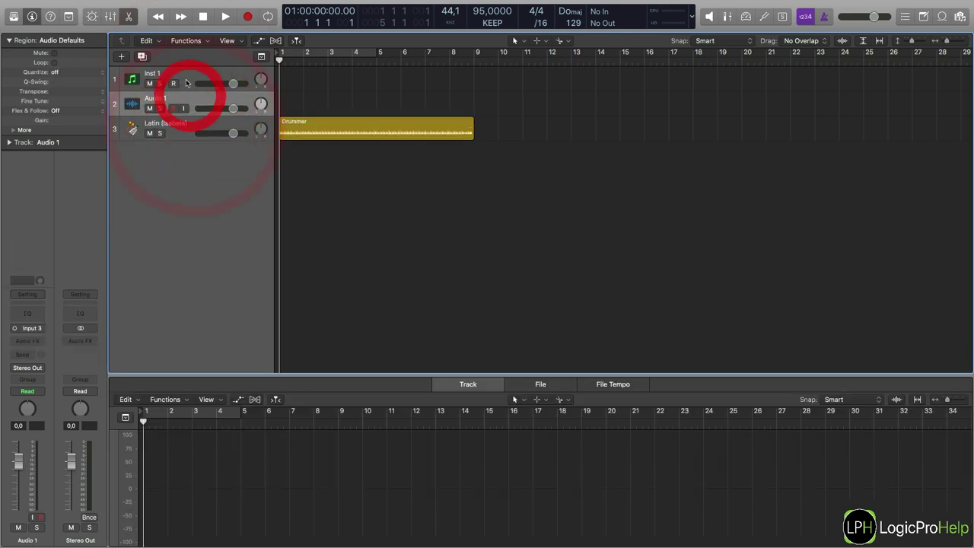
pyautogui.click(189, 86)
pyautogui.click(189, 96)
pyautogui.click(181, 128)
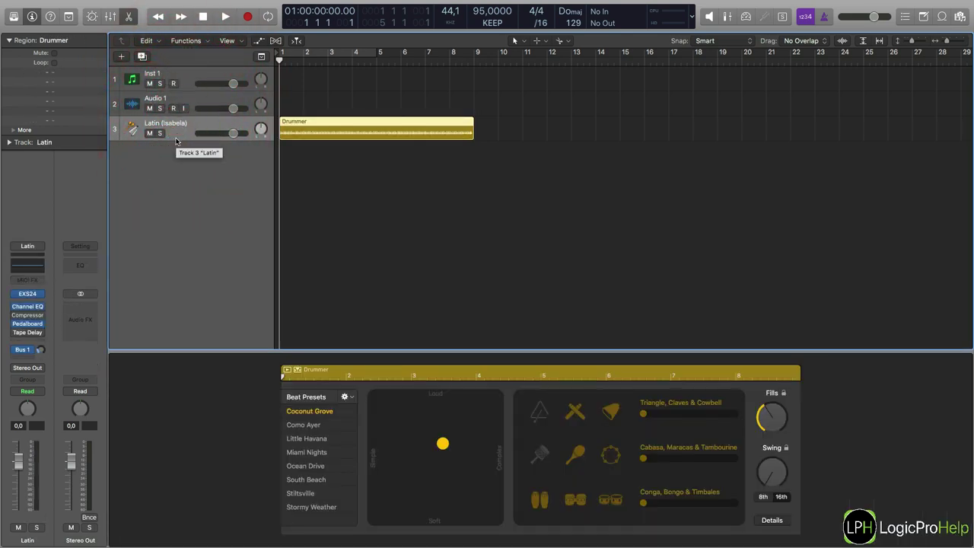
pyautogui.click(179, 197)
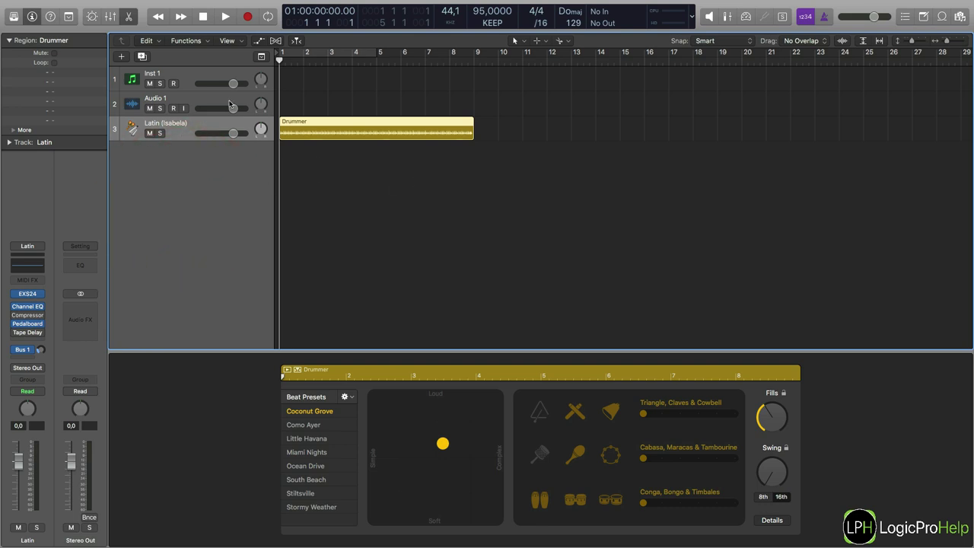
pyautogui.click(188, 82)
pyautogui.click(188, 100)
pyautogui.click(188, 126)
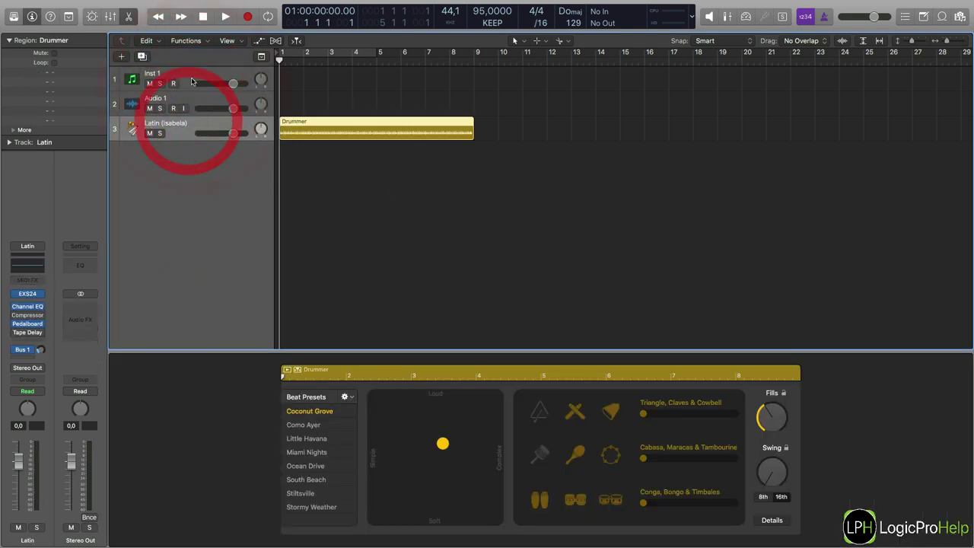
# Add three duplicates of the Inst 1 software instrument track directly below it, and select the Audio 1 track
pyautogui.click(190, 84)
pyautogui.click(189, 80)
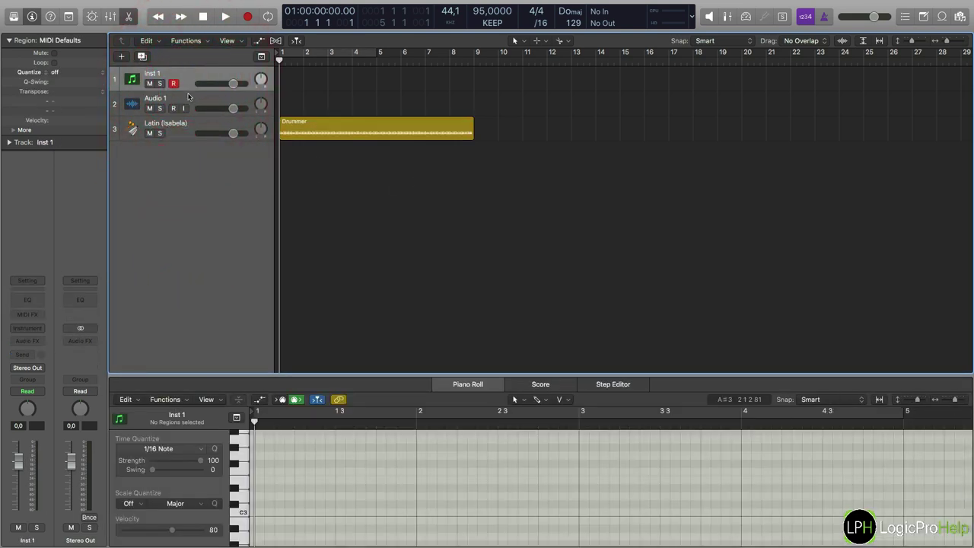
pyautogui.click(189, 79)
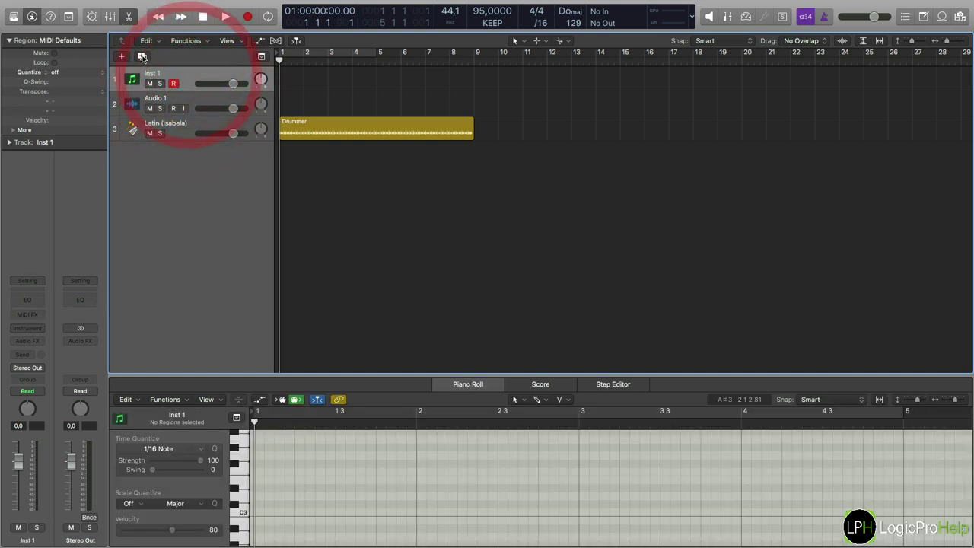
pyautogui.click(142, 56)
pyautogui.click(142, 56)
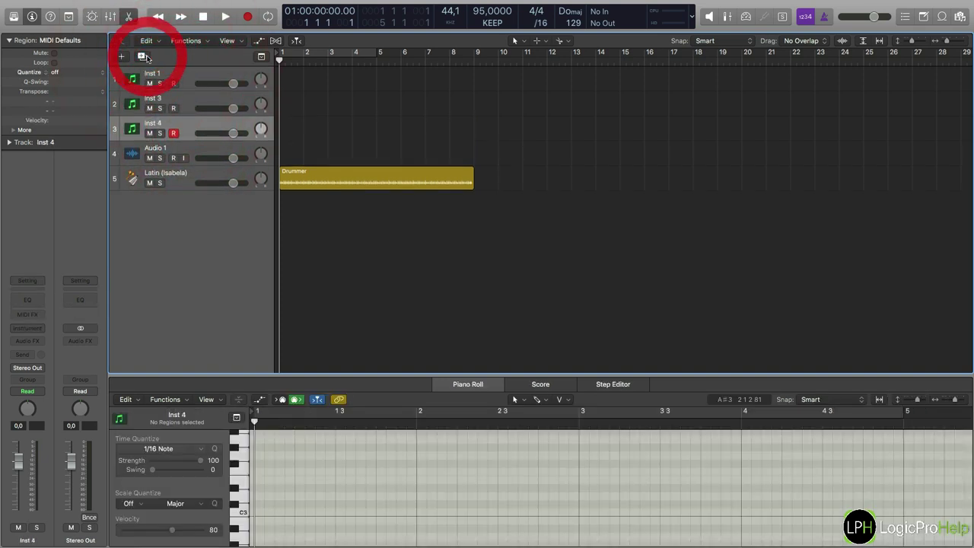
pyautogui.click(142, 56)
pyautogui.click(187, 176)
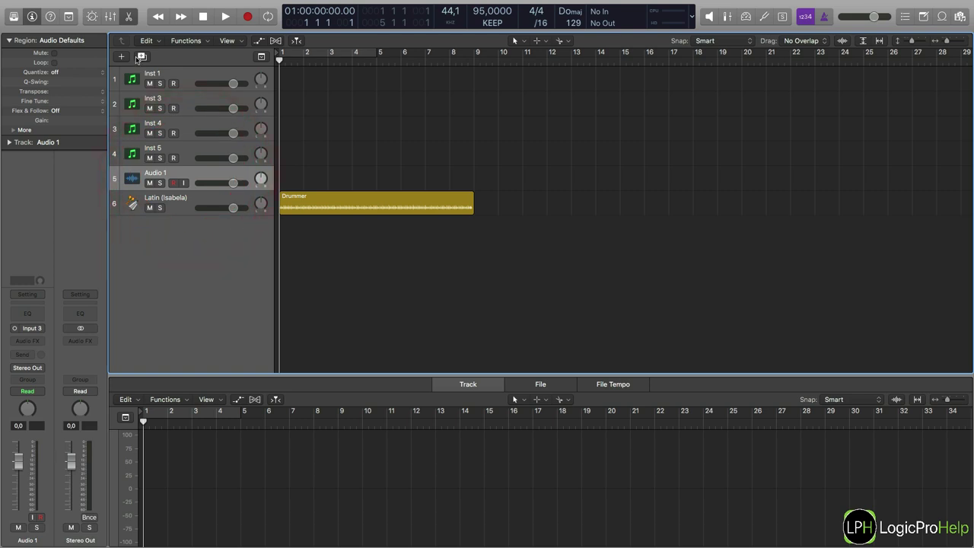
# Add four duplicates of the Audio 1 track directly below it
pyautogui.click(142, 56)
pyautogui.click(141, 56)
pyautogui.click(142, 56)
pyautogui.click(141, 56)
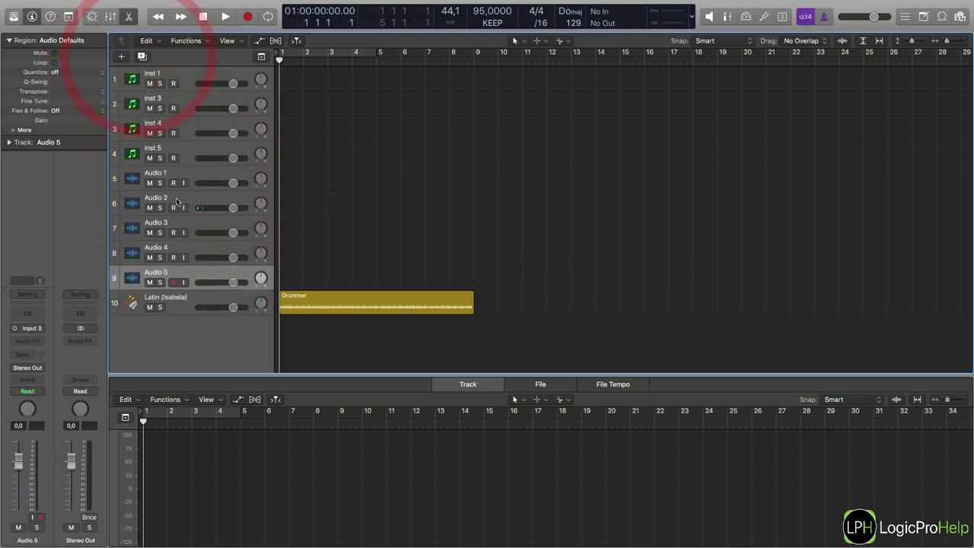
# Add two duplicates of the Latin Drummer track directly below it
pyautogui.click(189, 300)
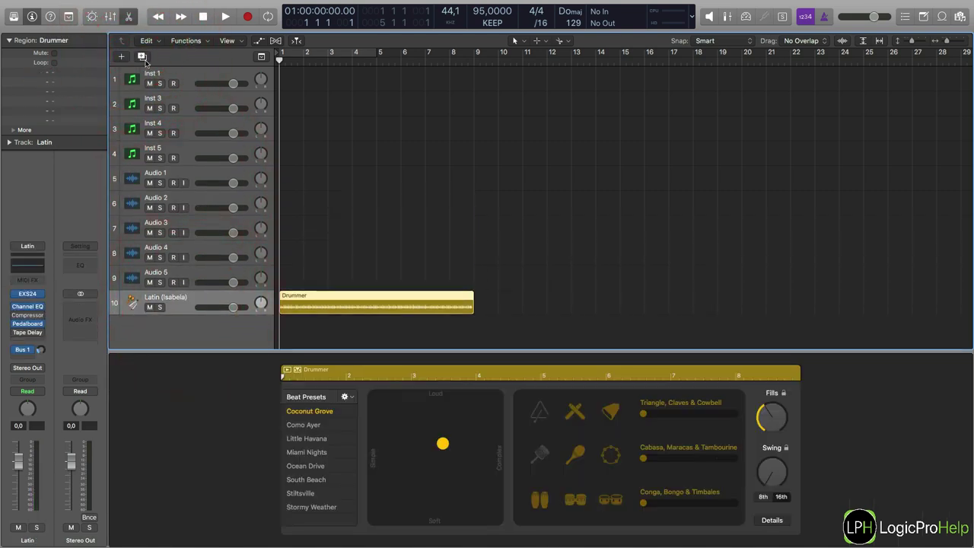
pyautogui.click(141, 57)
pyautogui.click(142, 57)
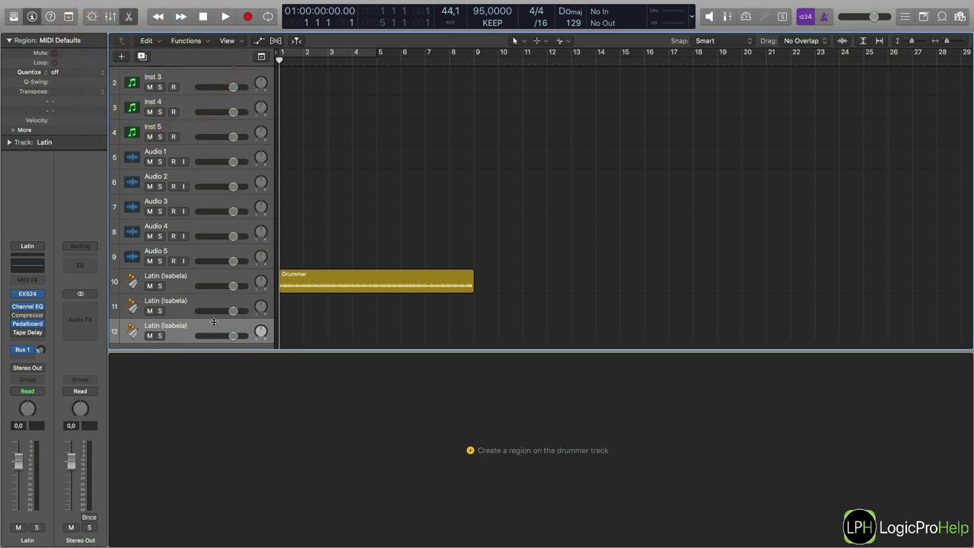
pyautogui.scroll(-3, 256, 242)
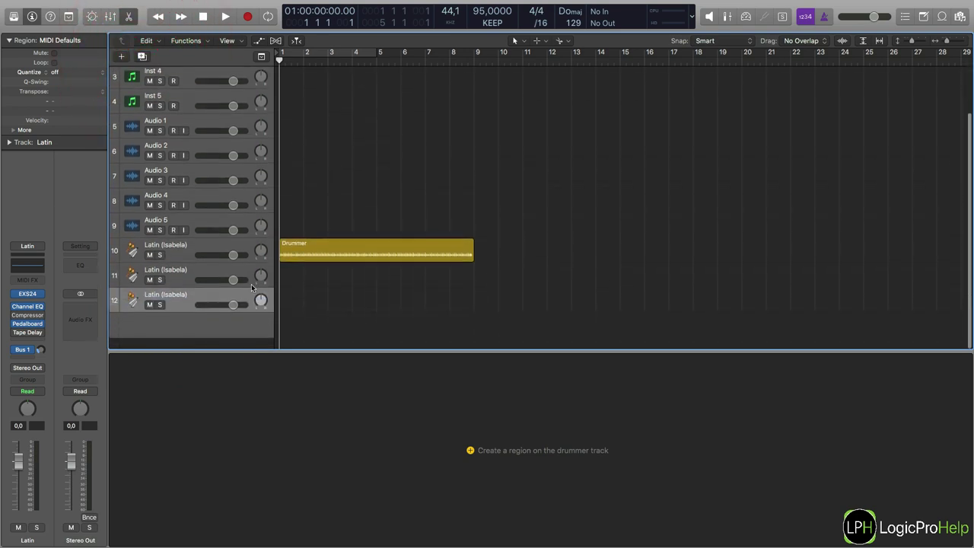
pyautogui.click(121, 57)
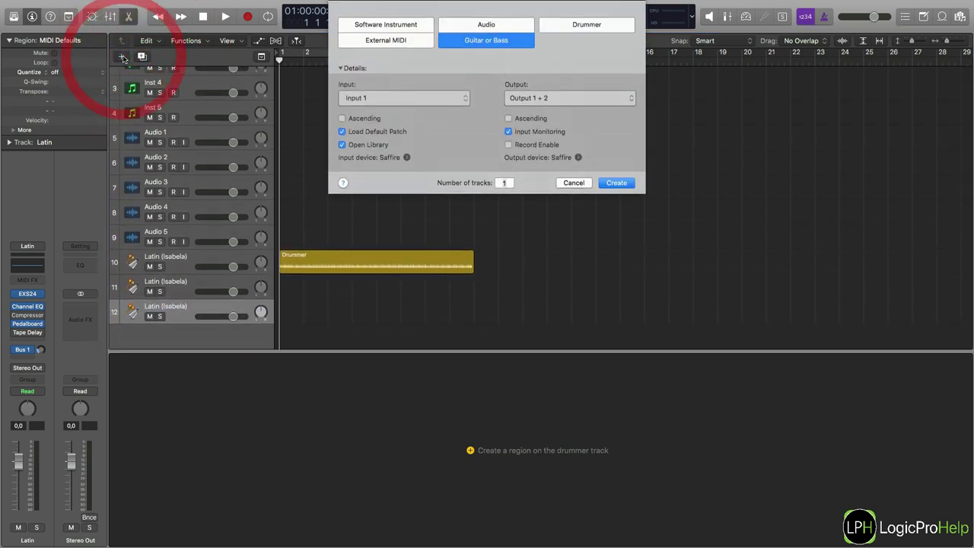
pyautogui.click(574, 183)
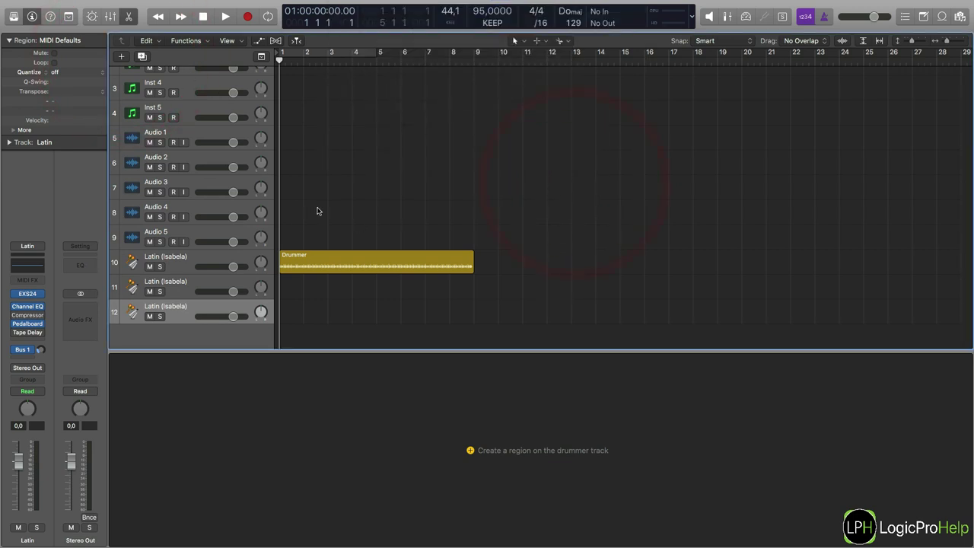
pyautogui.scroll(3, 229, 319)
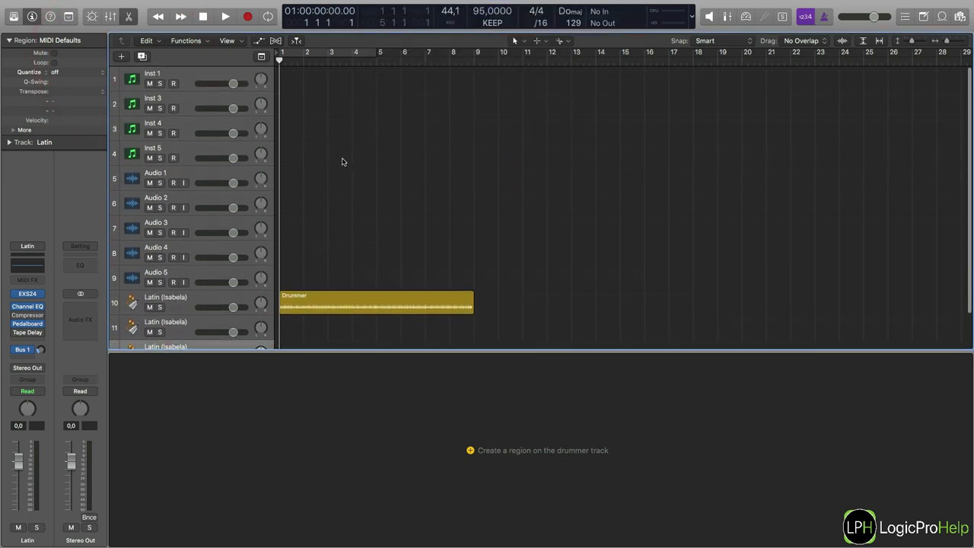
pyautogui.press('super')
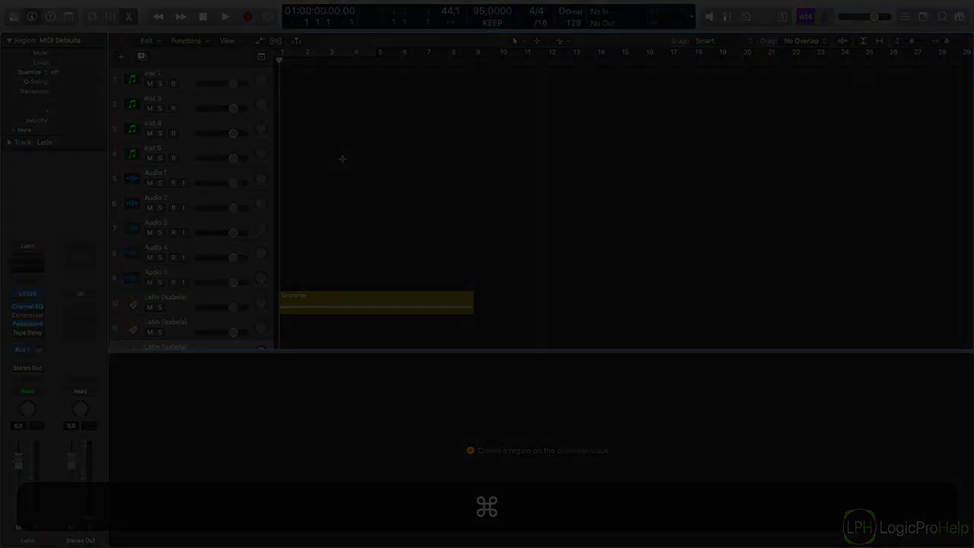